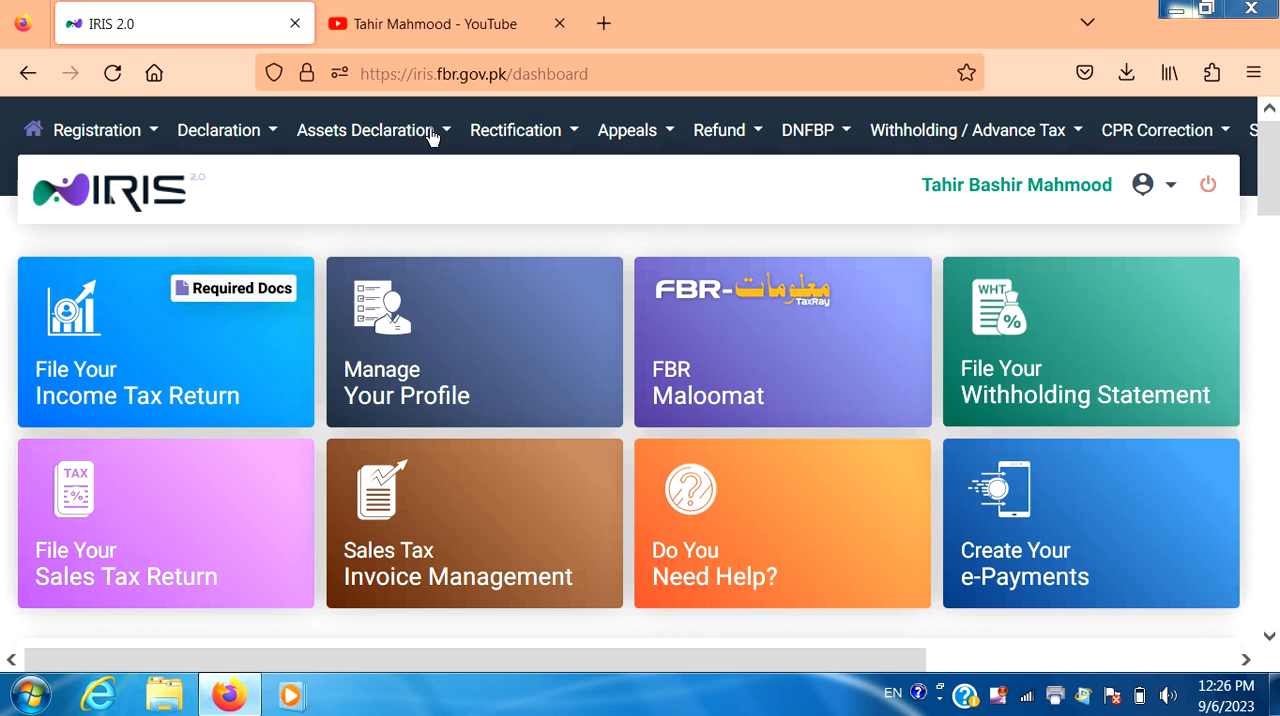
Step: Open the existing 2023 draft of the simplified normal return (excluding business income) from the declaration forms
left_click(240, 145)
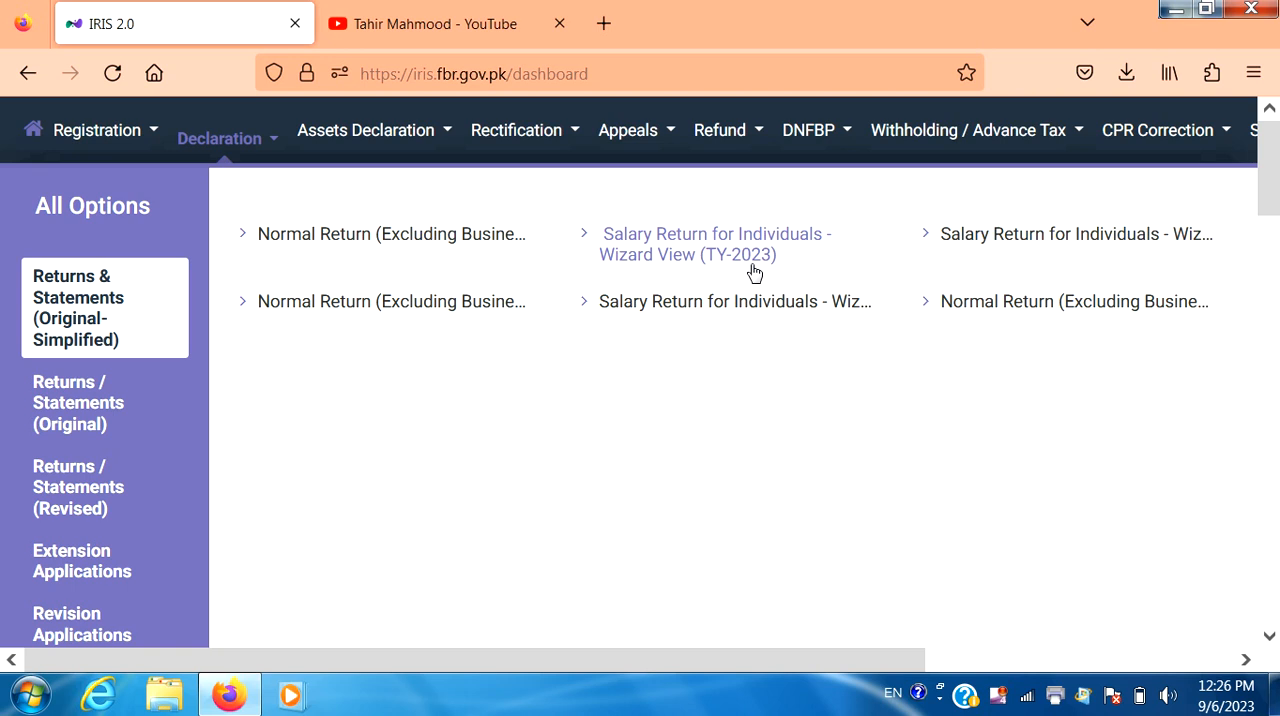
left_click(486, 243)
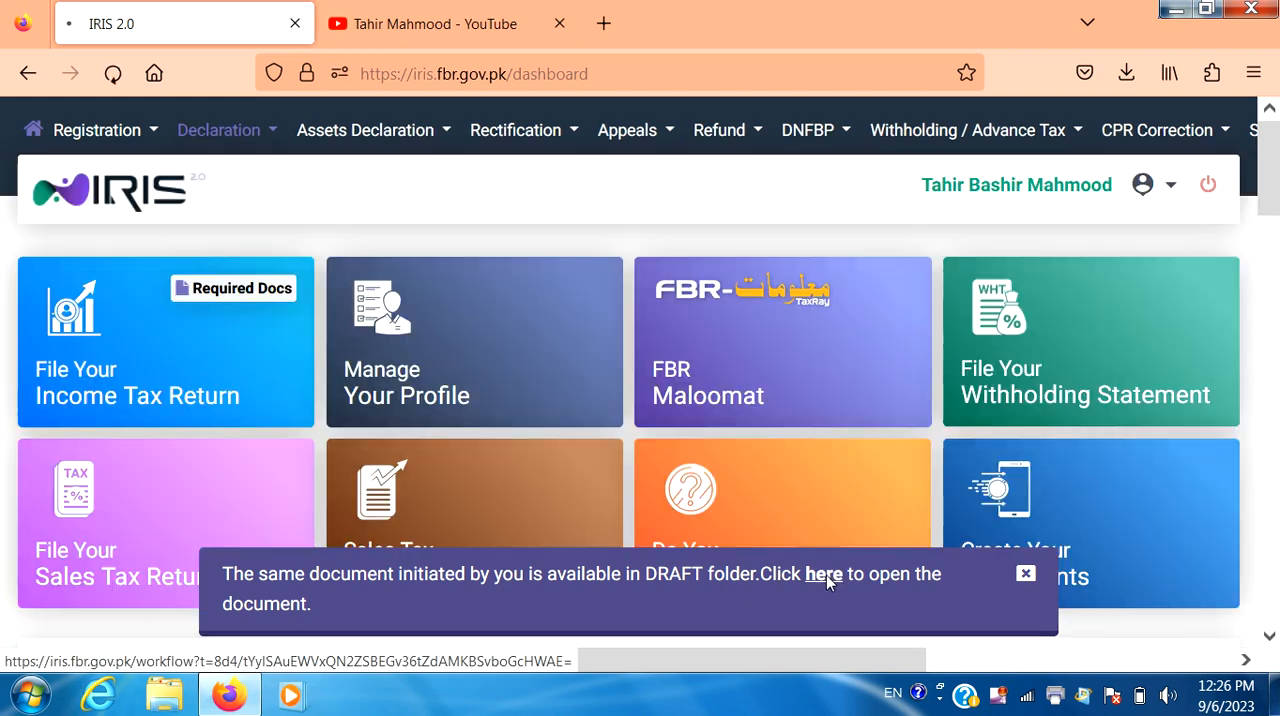
left_click(824, 576)
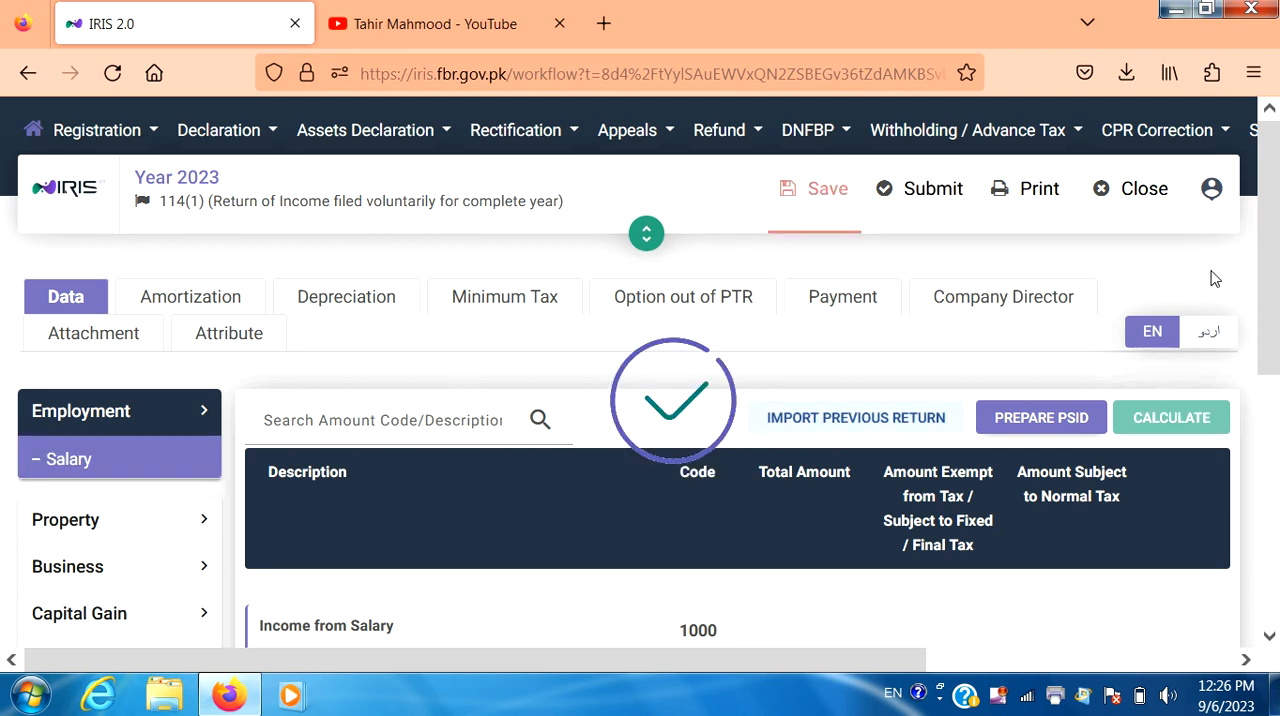
Step: Enter 2,940,000 as the total amount for Pay, Wages or Other Remuneration under salary income and calculate the return
left_click_drag(1275, 290, 1275, 373)
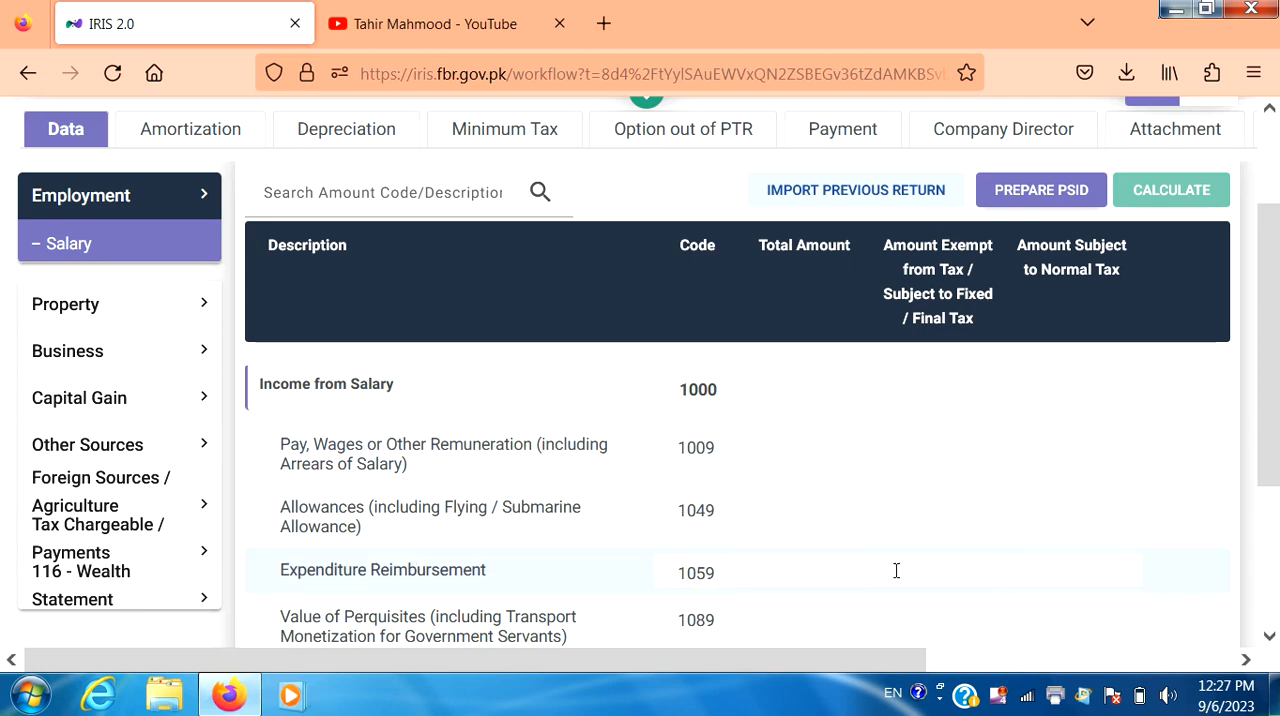
left_click(1267, 638)
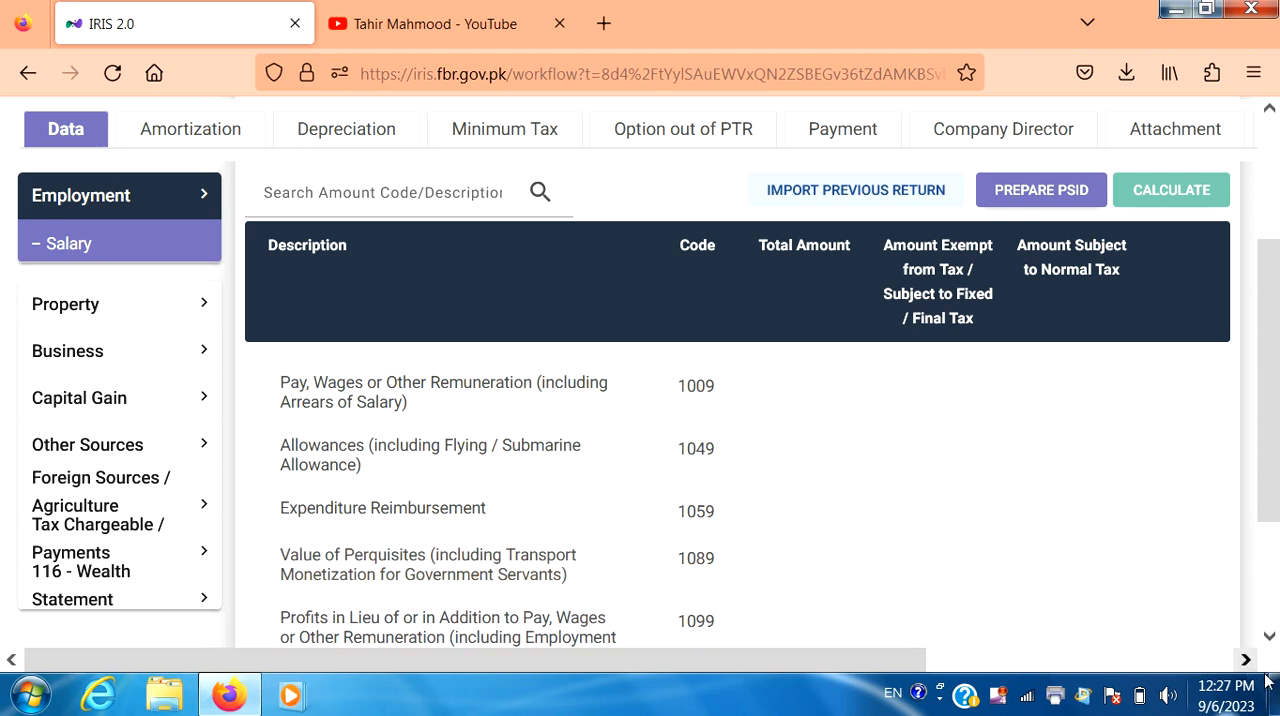
left_click(1269, 637)
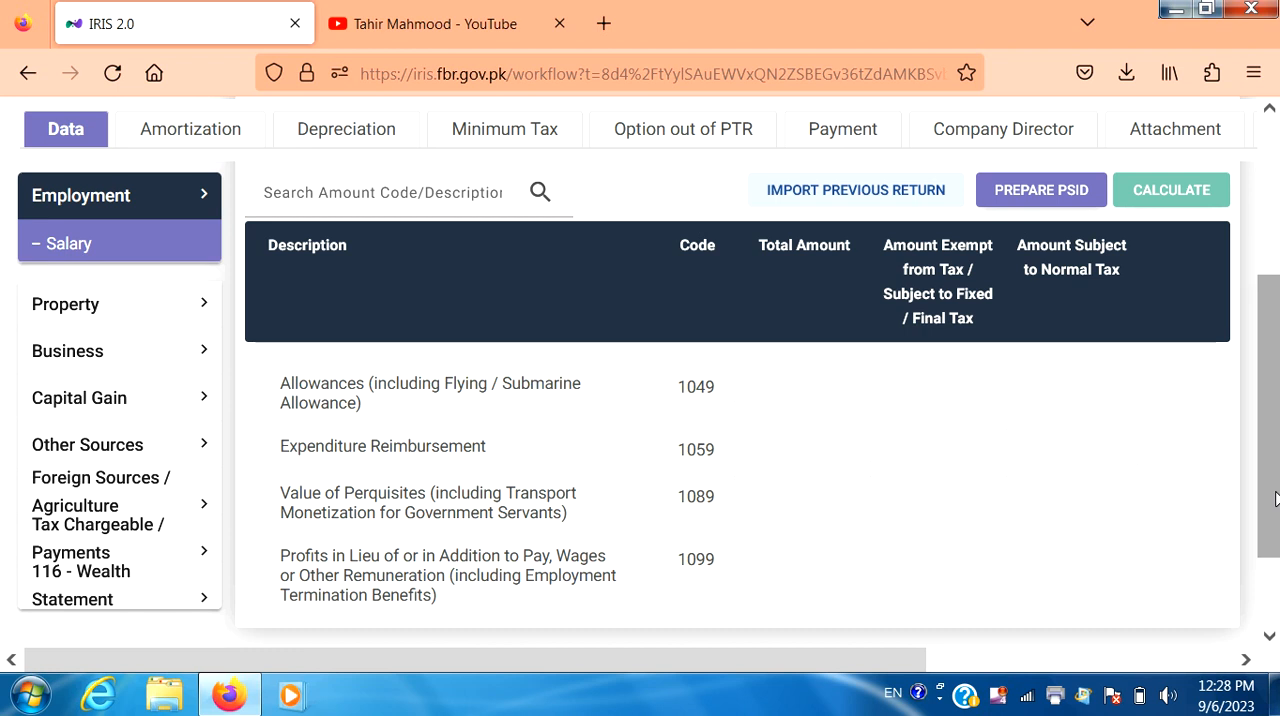
left_click_drag(1275, 498, 1275, 410)
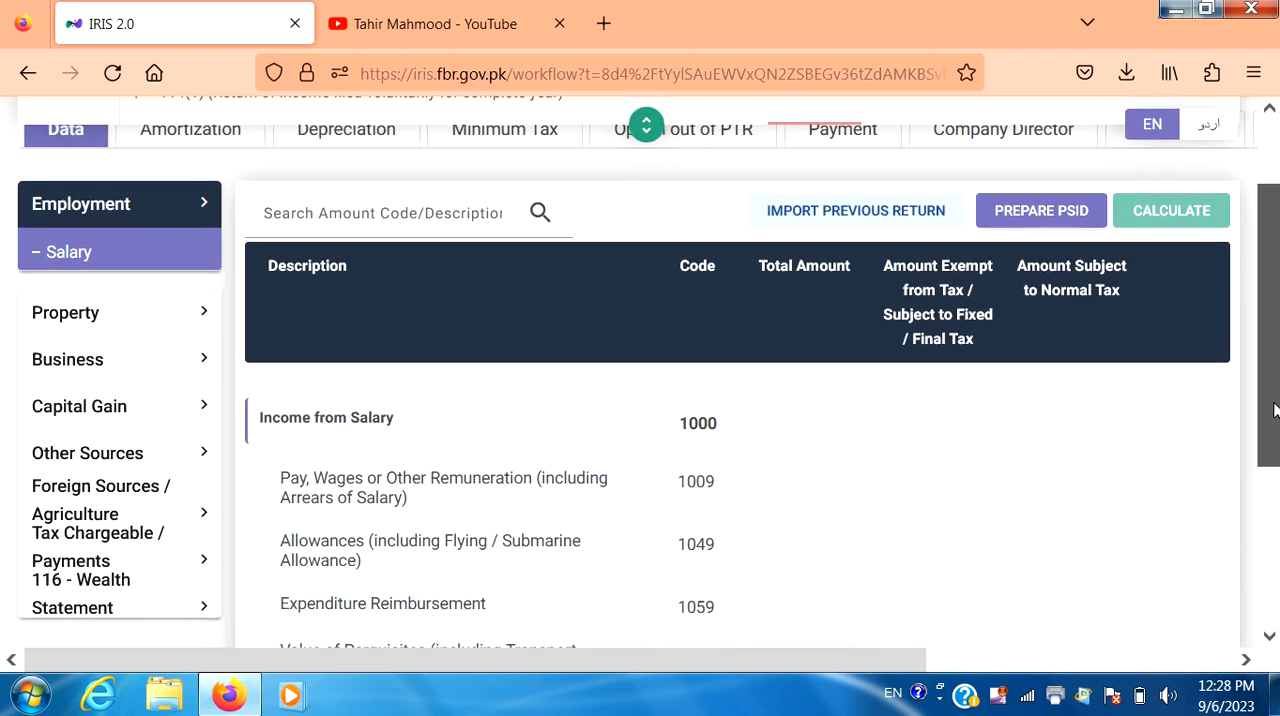
left_click(791, 474)
type("2")
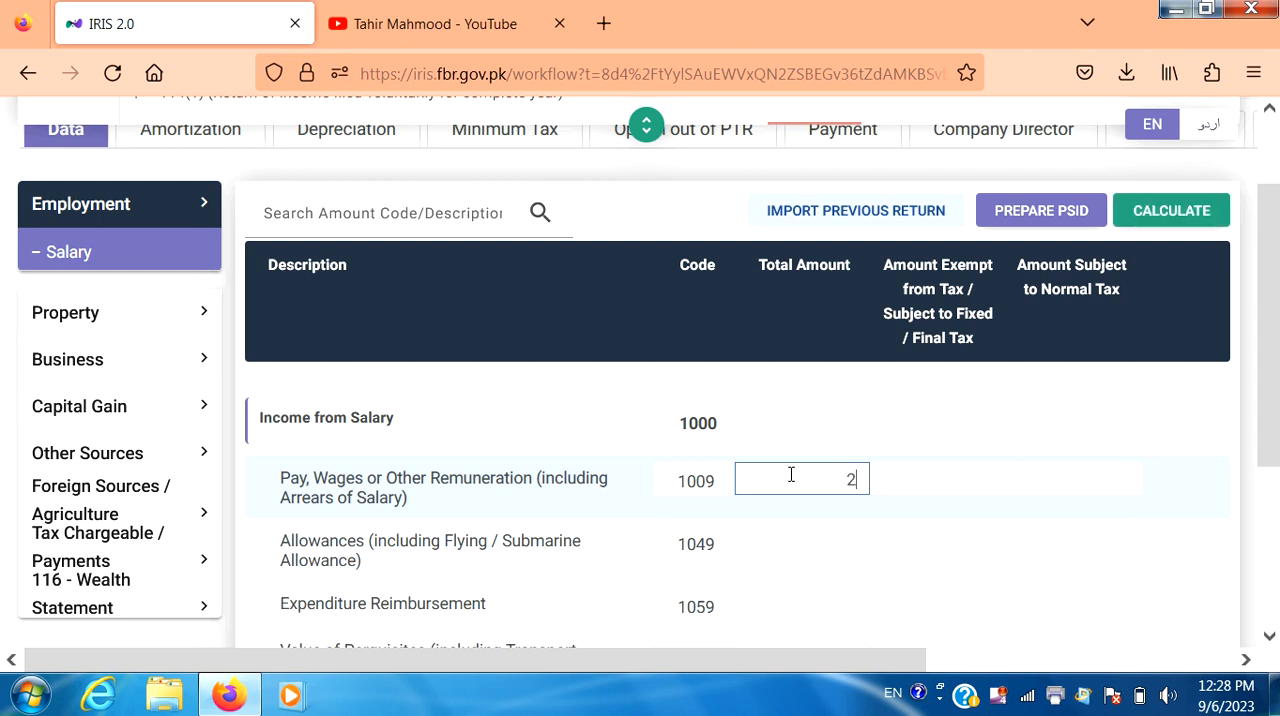
type(",940,000")
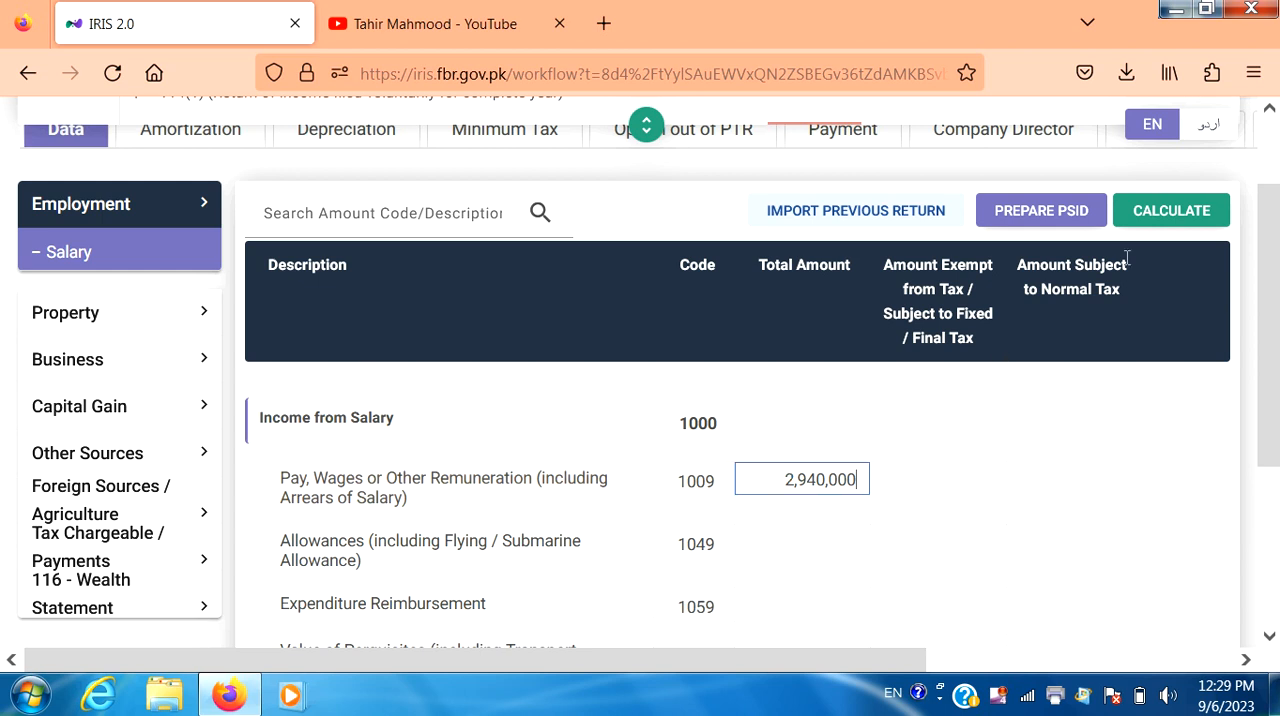
left_click(1181, 218)
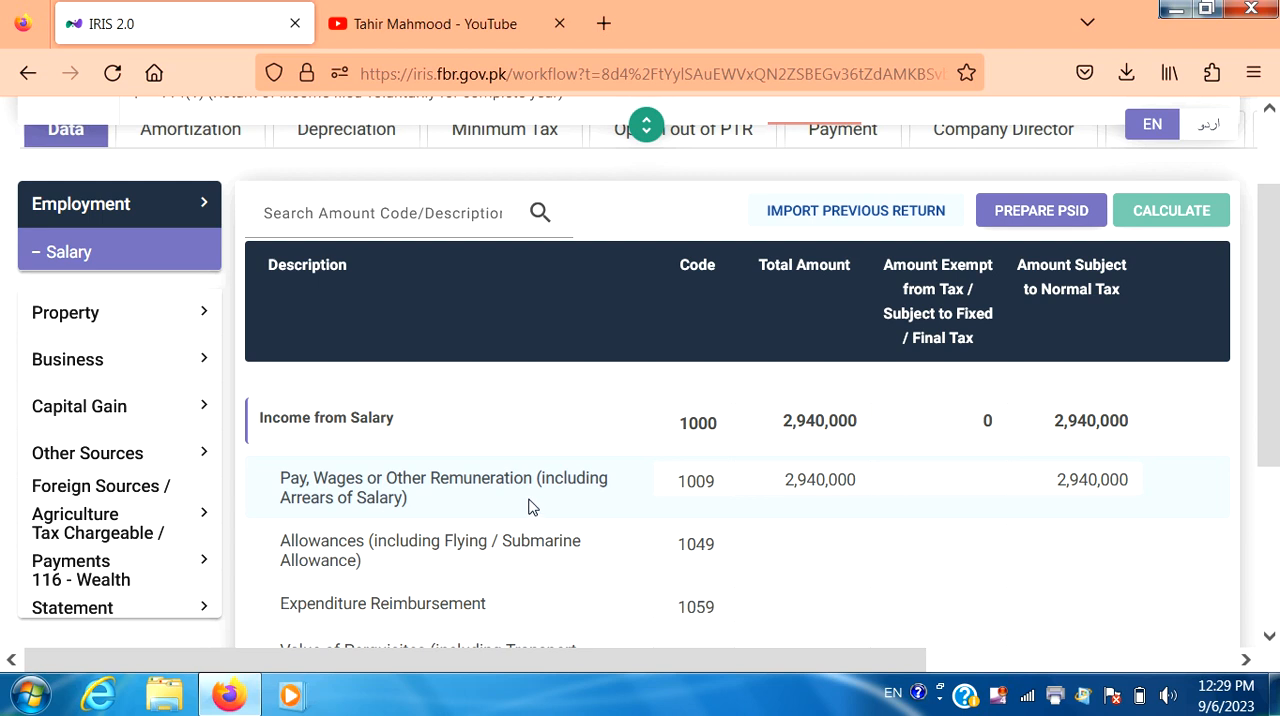
Step: In the Adjustable Tax section of Tax Chargeable / Payments, enter 2,940,000 as receipts for Salary of Employees u/s 149
left_click(124, 549)
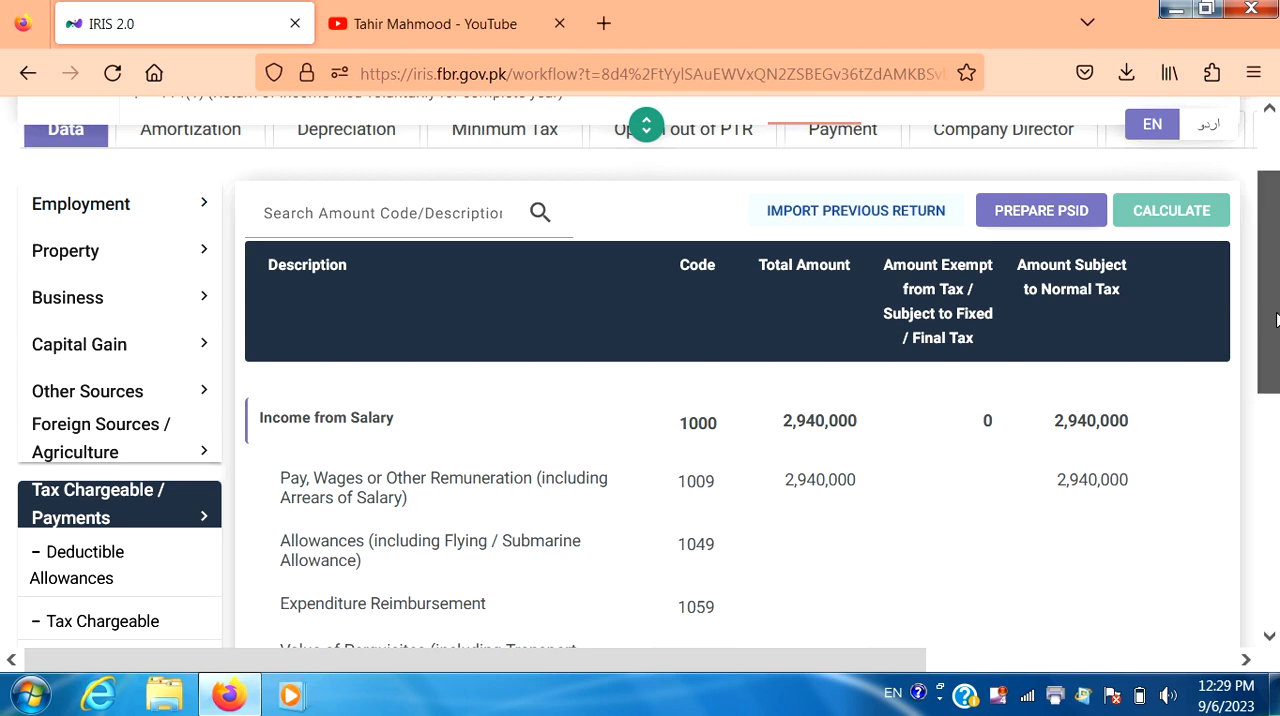
left_click_drag(1274, 320, 1272, 417)
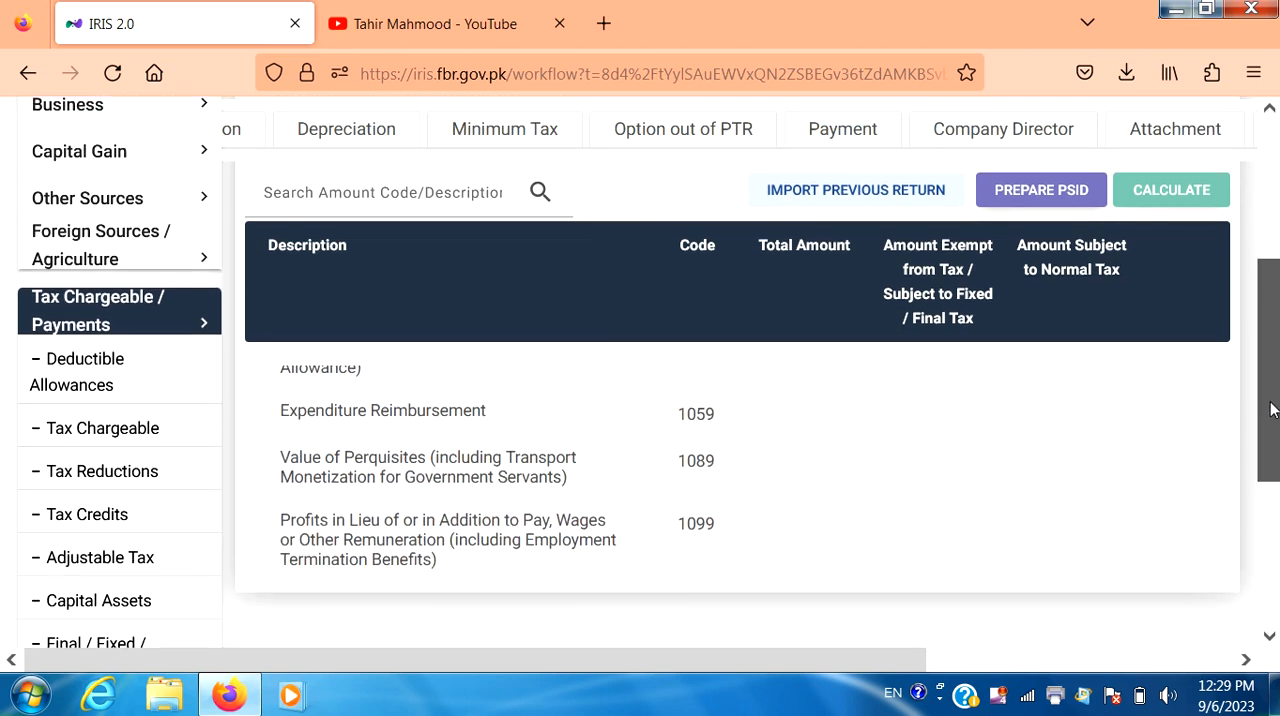
left_click(126, 567)
scroll(126, 568, "up", 5)
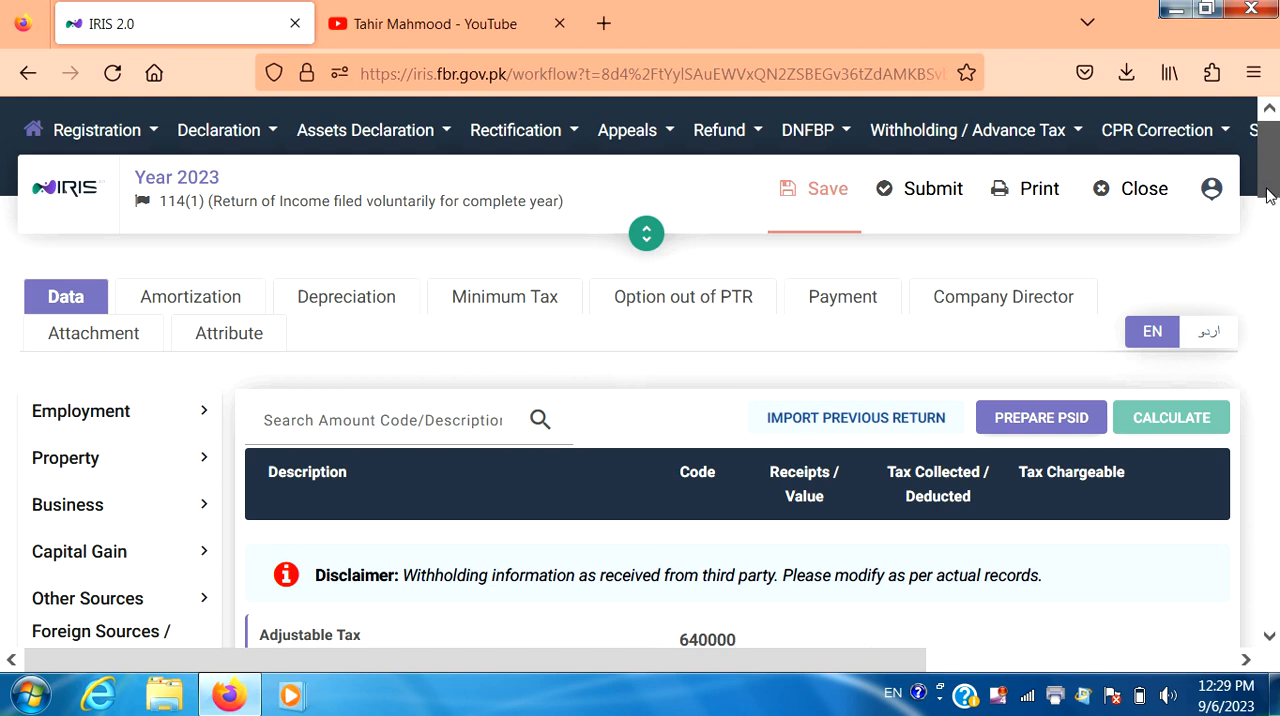
left_click_drag(1268, 195, 1268, 253)
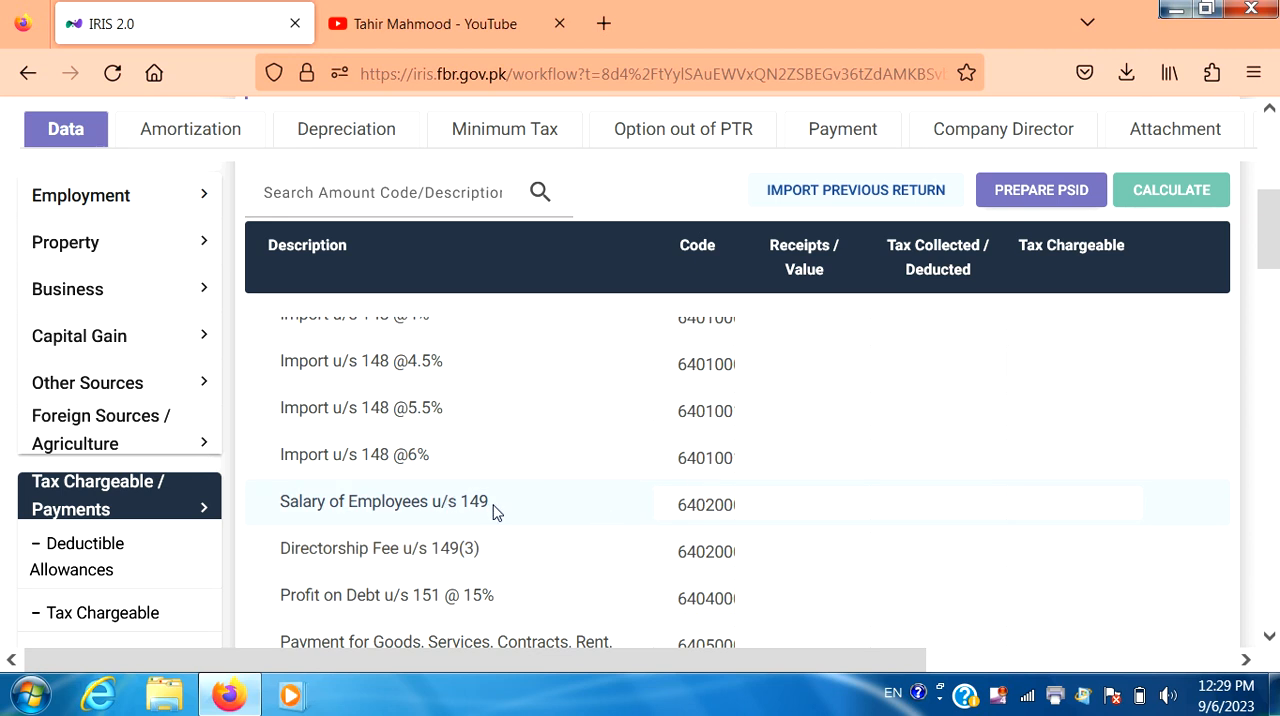
left_click(824, 511)
type("2")
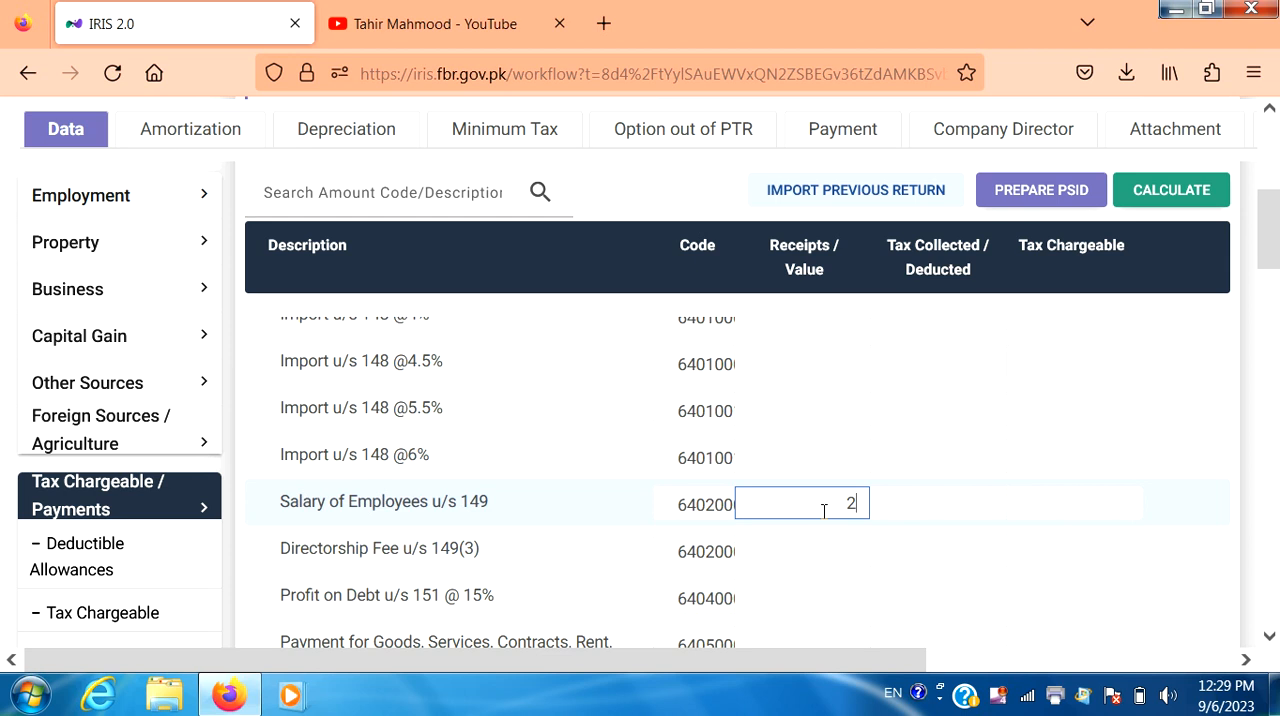
type(",940,000")
Step: Enter 273,000 as tax collected / deducted for Salary of Employees u/s 149 and recalculate the return
left_click(908, 511)
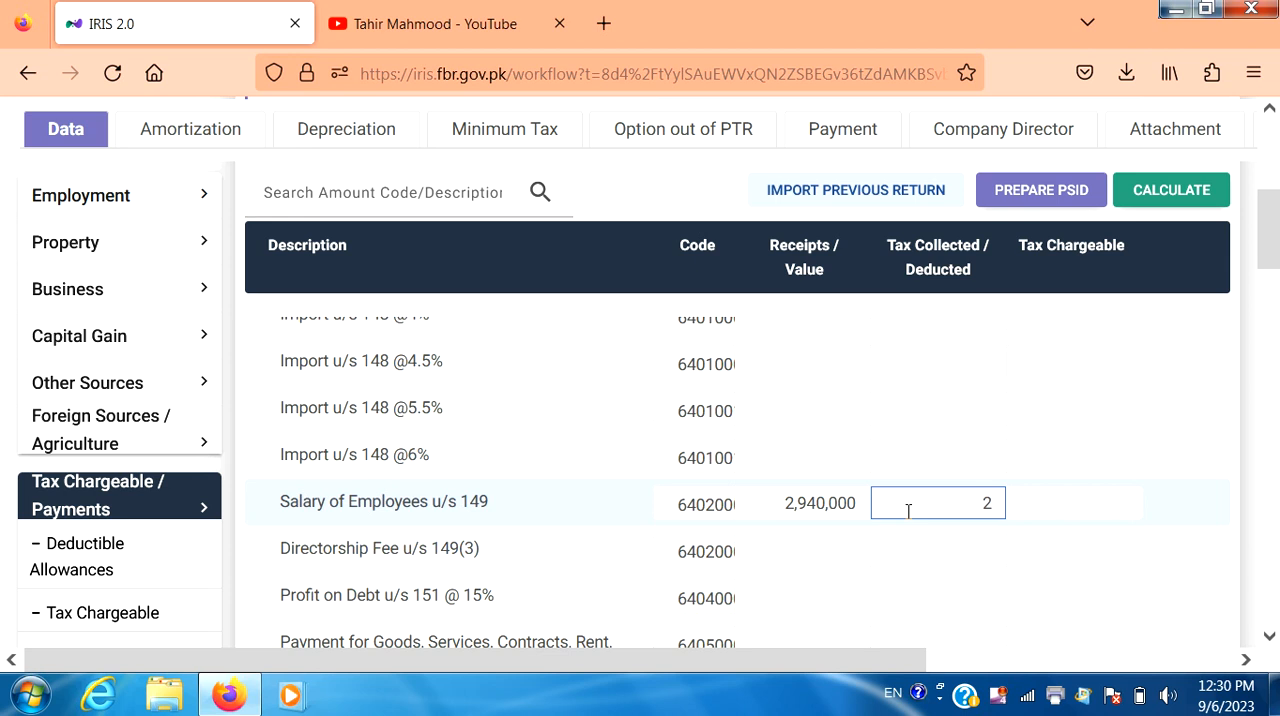
type("273,000")
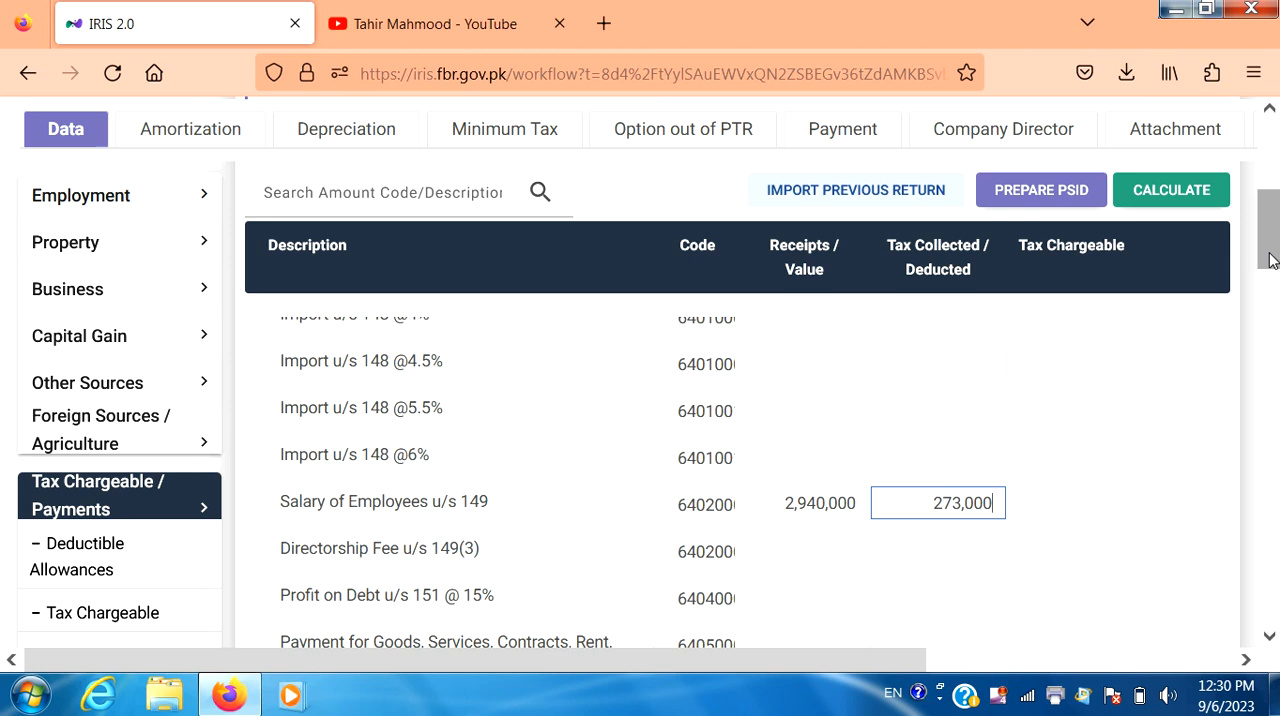
left_click_drag(1270, 260, 1250, 620)
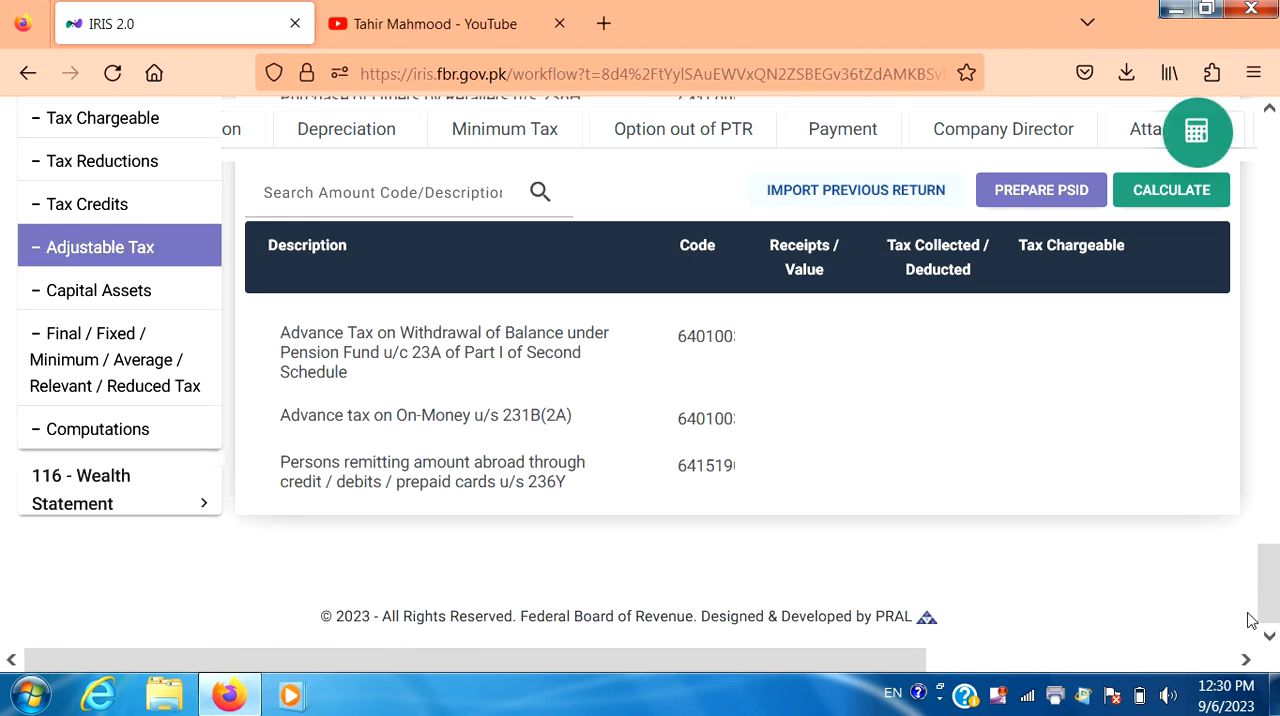
left_click_drag(1269, 592, 1259, 247)
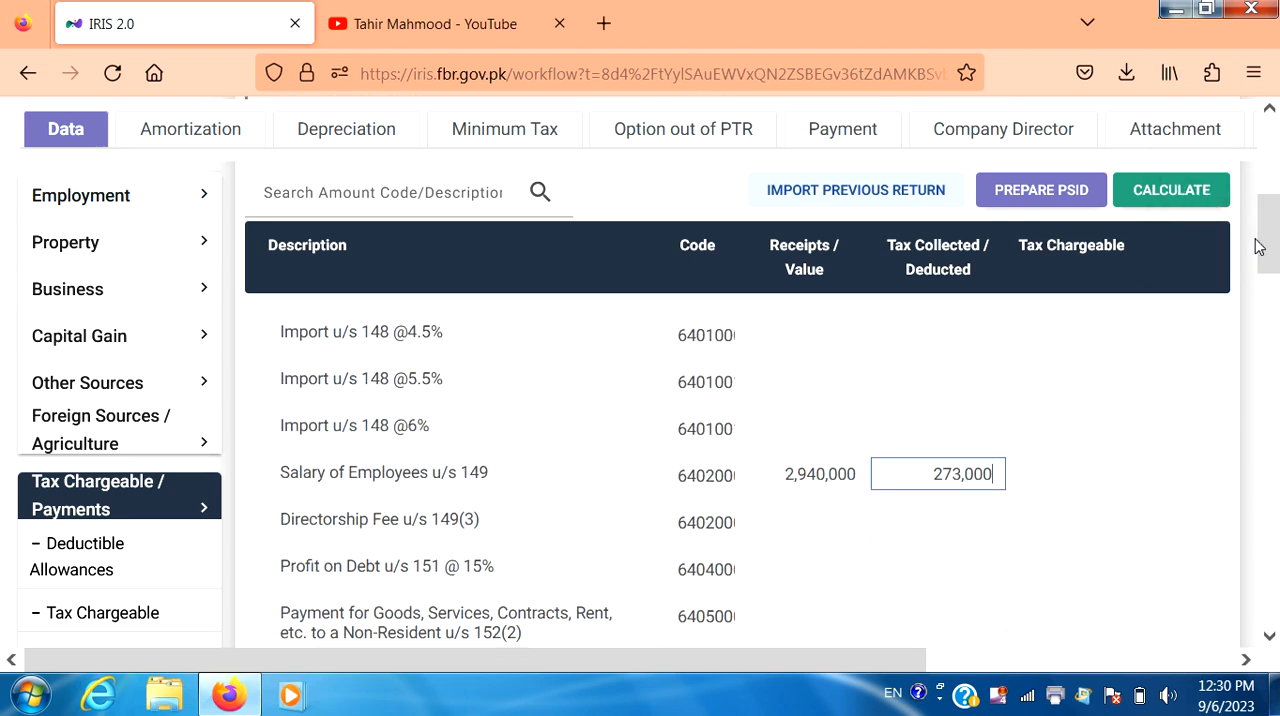
left_click(1172, 206)
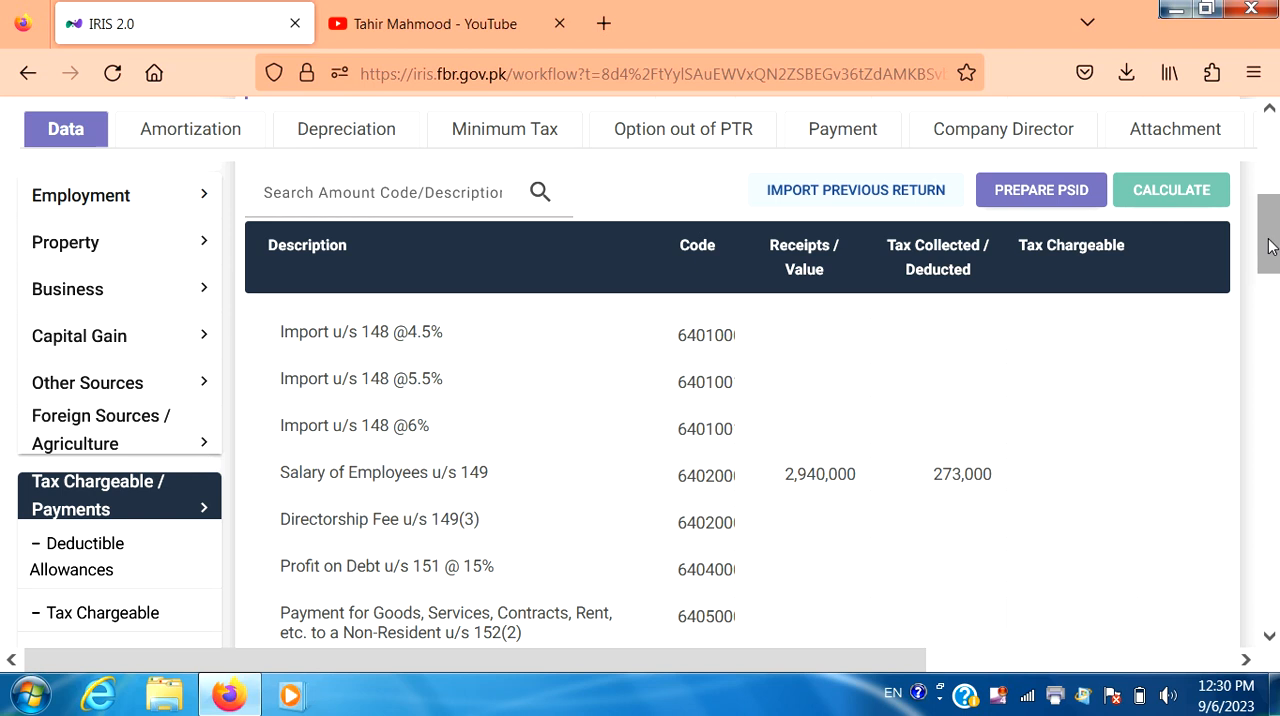
Step: Examine the tax computations, including taxable income, tax chargeable, withholding tax, and admitted, demanded and refundable income tax
left_click_drag(1268, 246, 1258, 589)
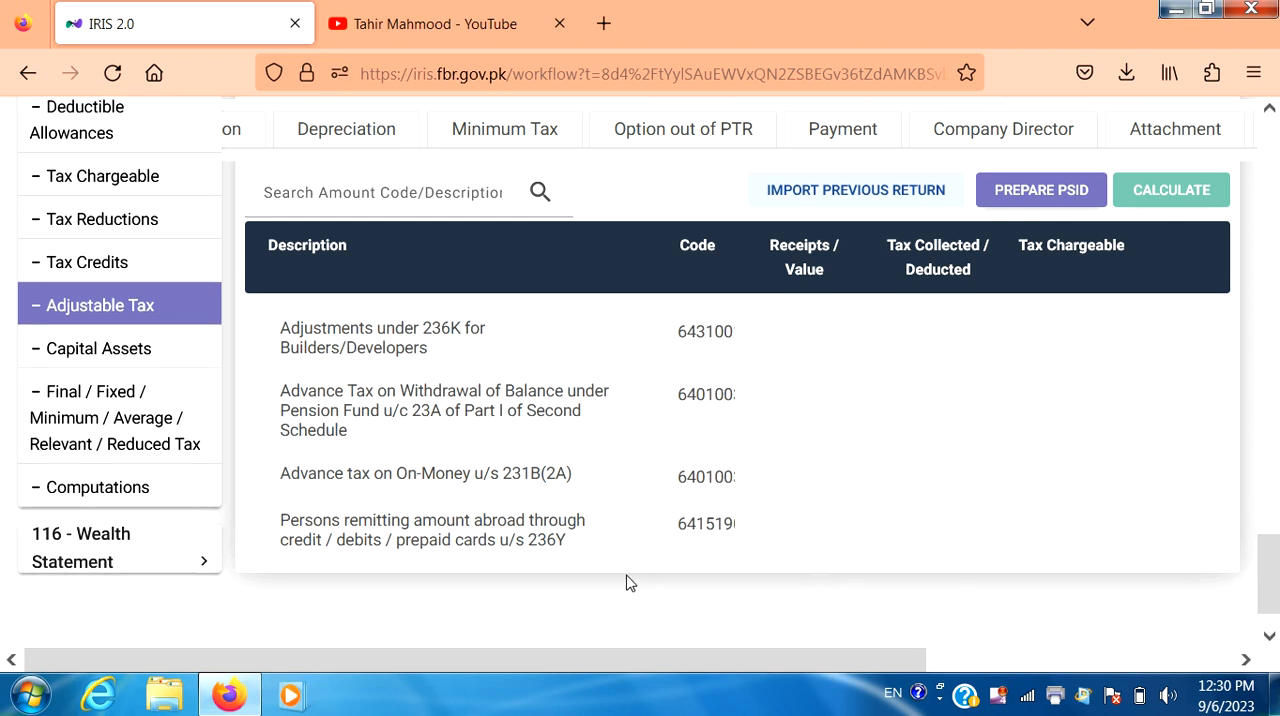
left_click(148, 490)
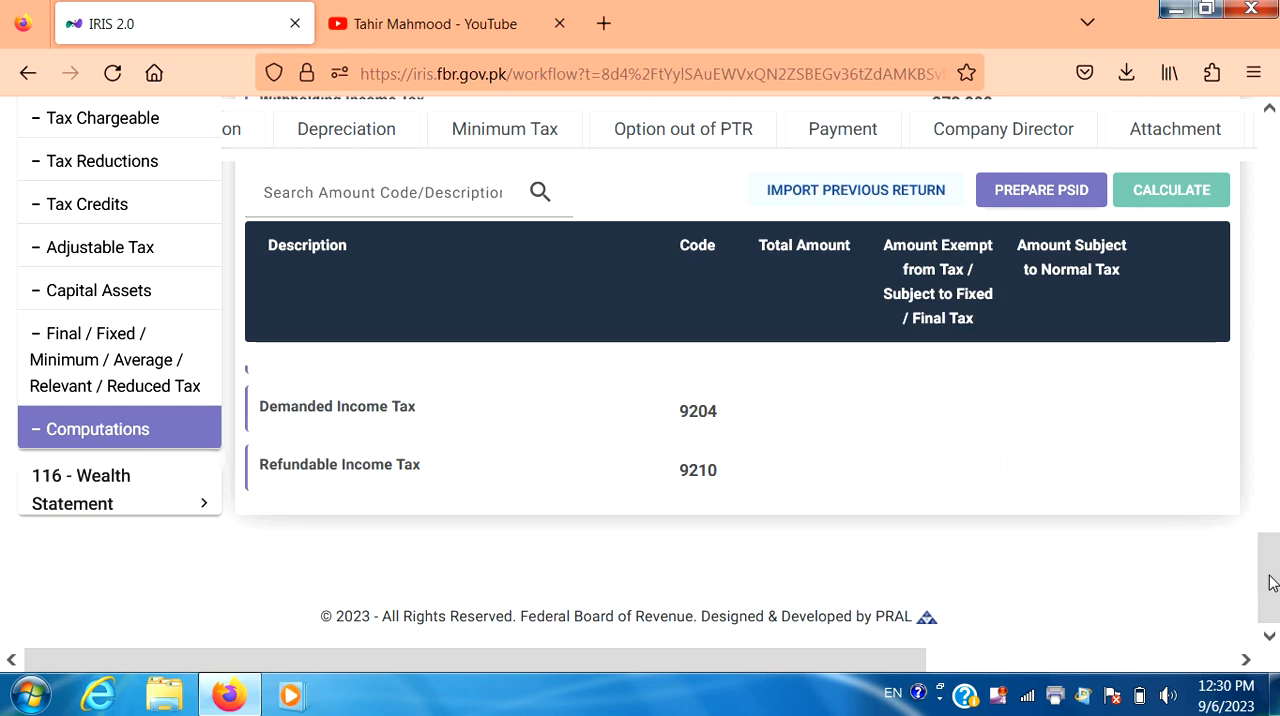
left_click_drag(1268, 578, 1268, 301)
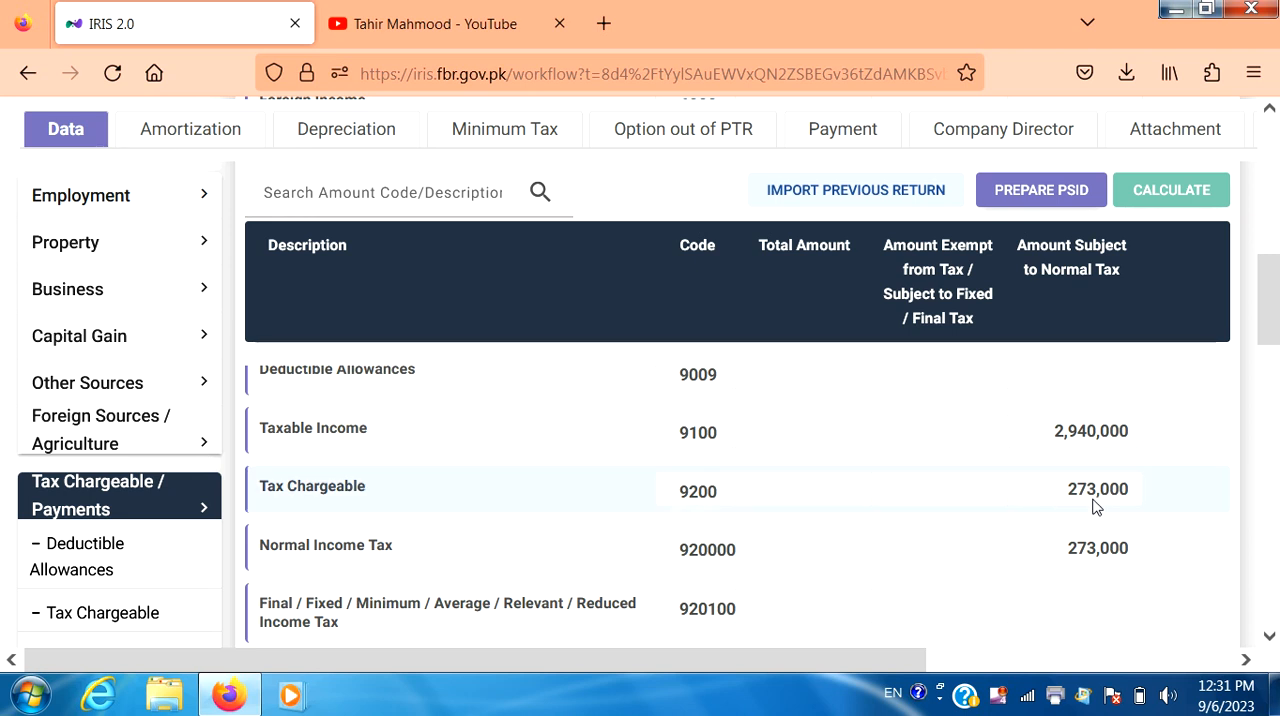
left_click(1268, 637)
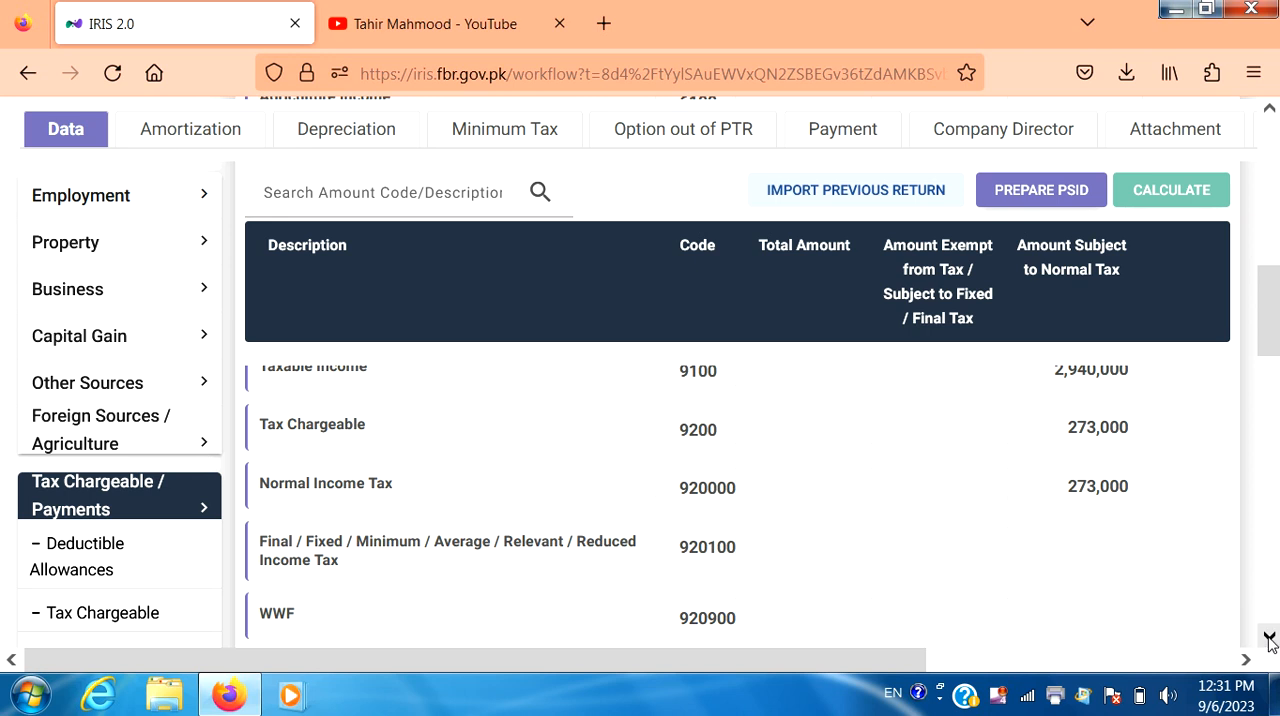
scroll(1268, 637, "down", 8)
scroll(1268, 639, "down", 3)
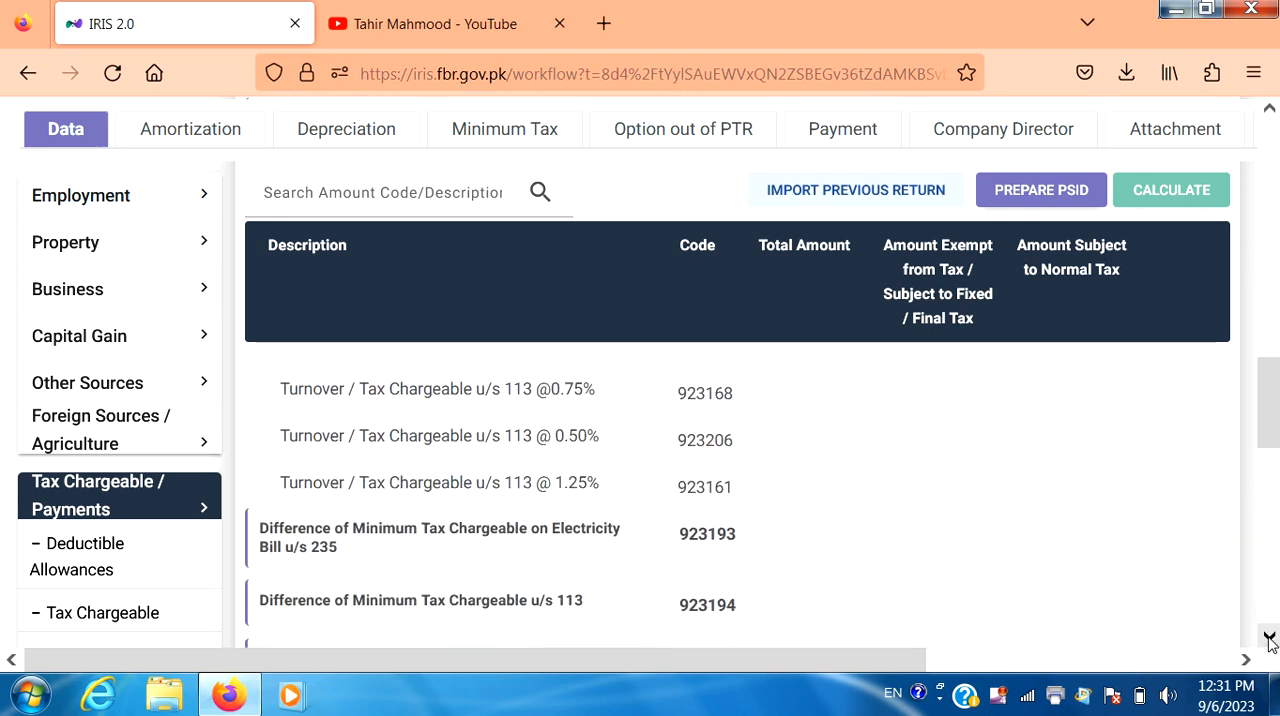
scroll(1268, 639, "down", 3)
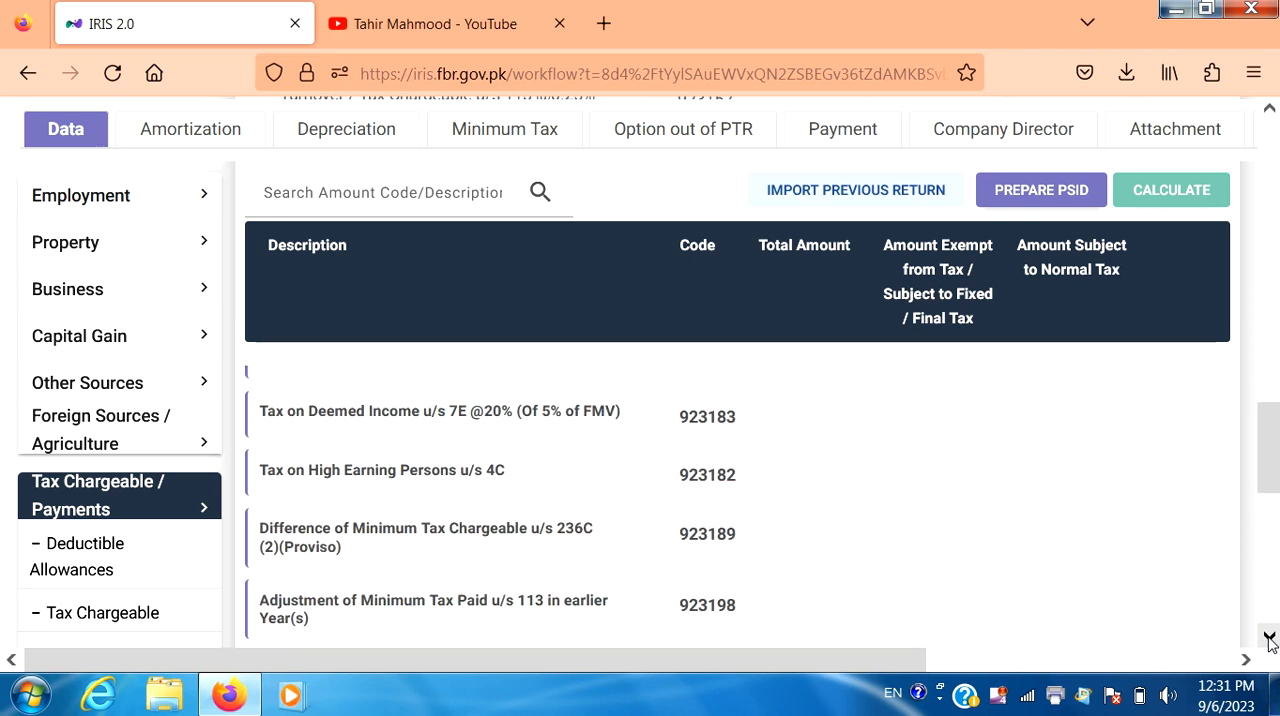
scroll(1268, 639, "down", 3)
scroll(1268, 639, "down", 3)
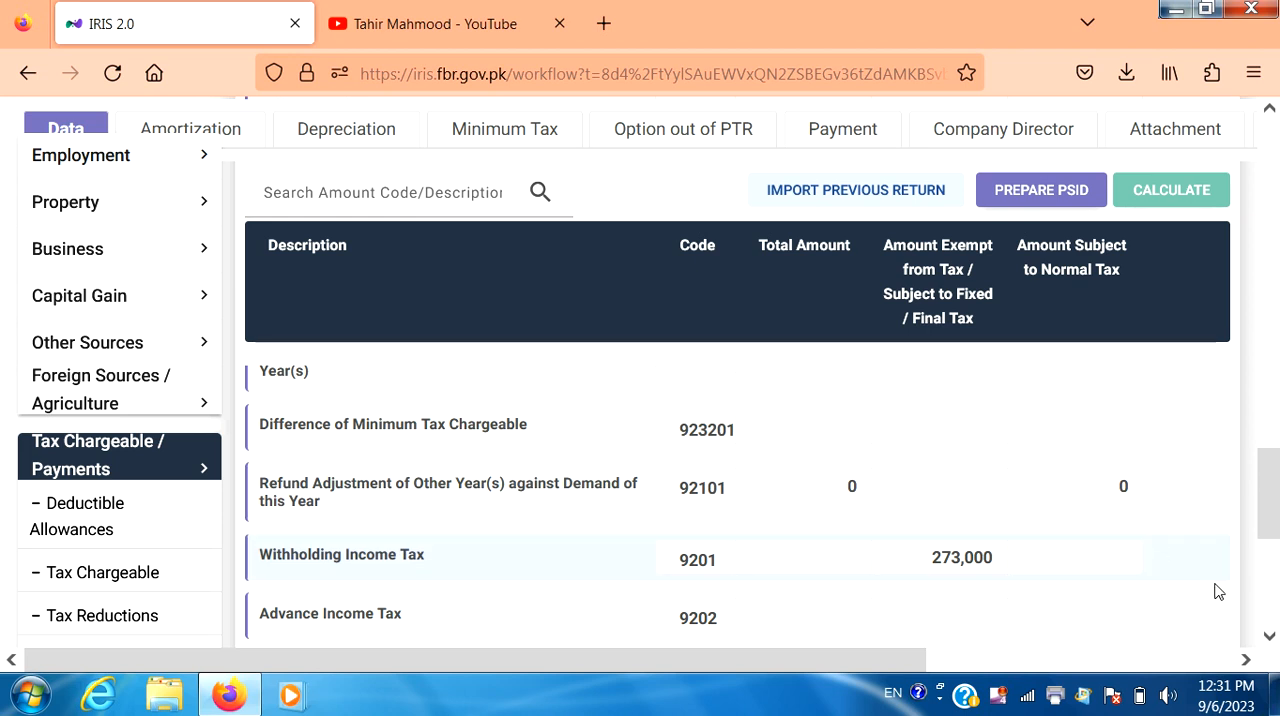
left_click(1270, 638)
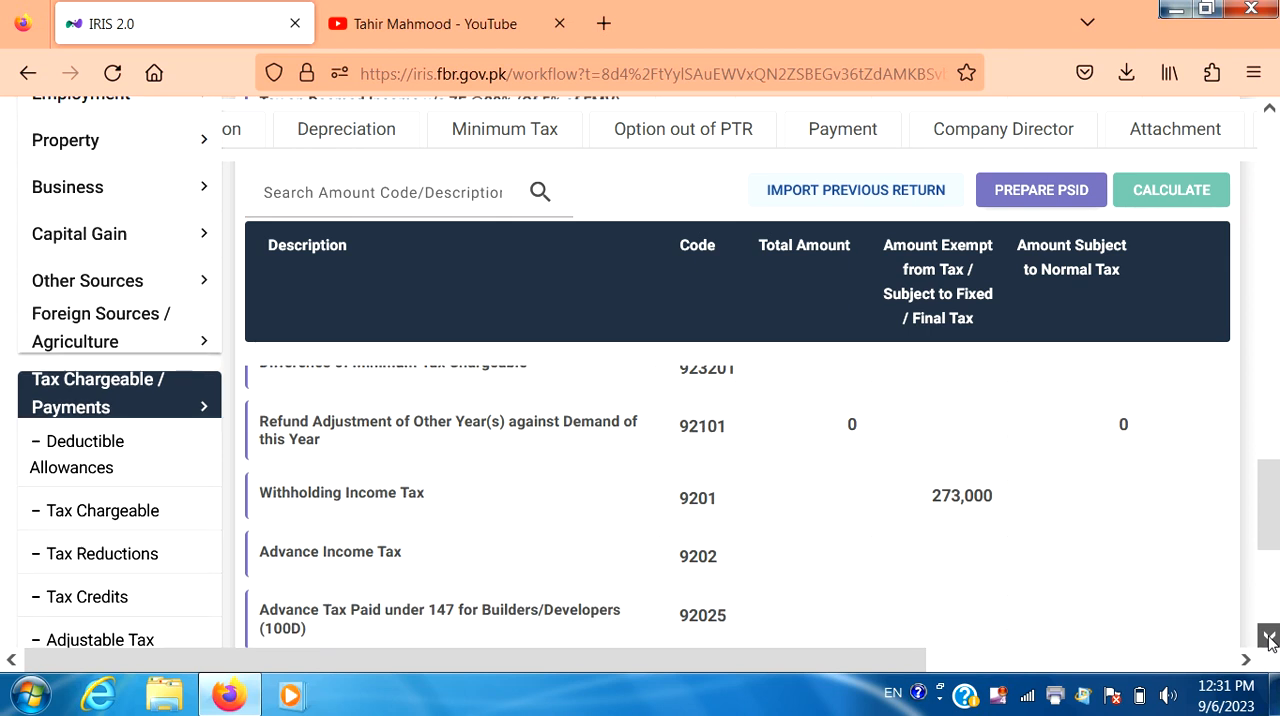
left_click(1270, 638)
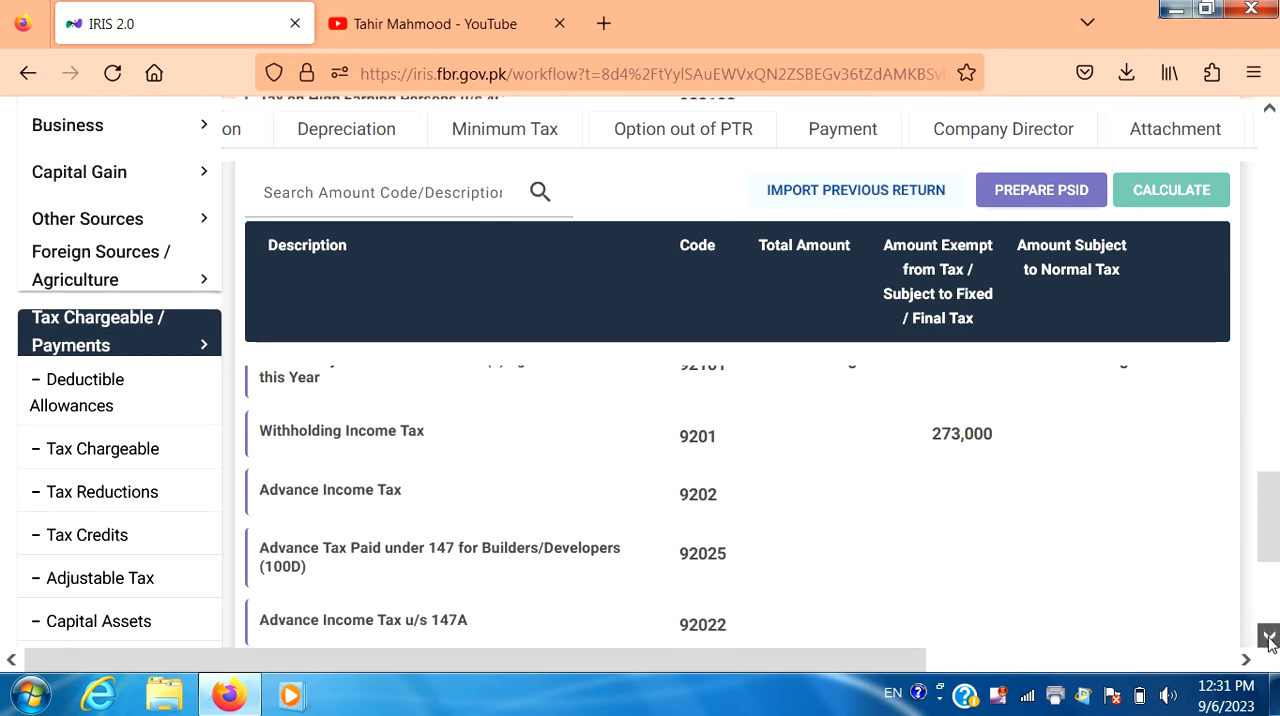
left_click(1270, 638)
left_click(1270, 638)
left_click(1270, 638)
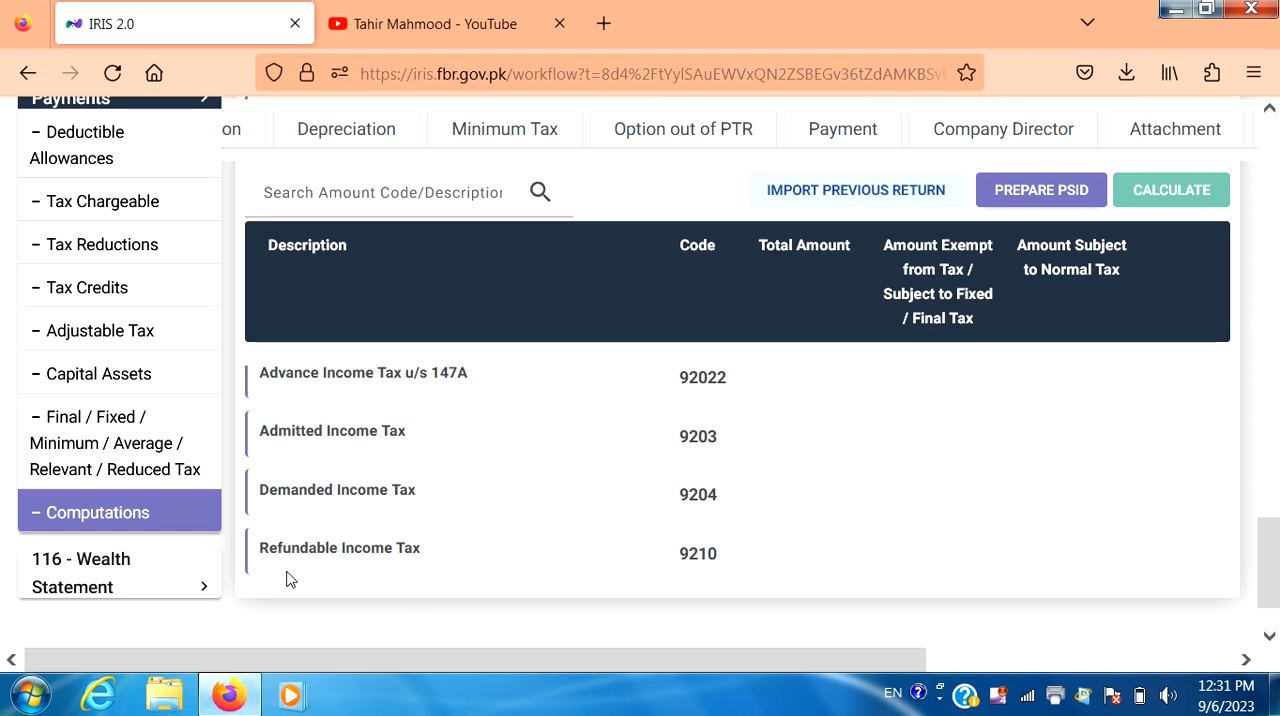
Step: In the wealth statement's Personal Expenses, enter 273,000 for Rates / Taxes / Charge / Cess and calculate the return
left_click(112, 568)
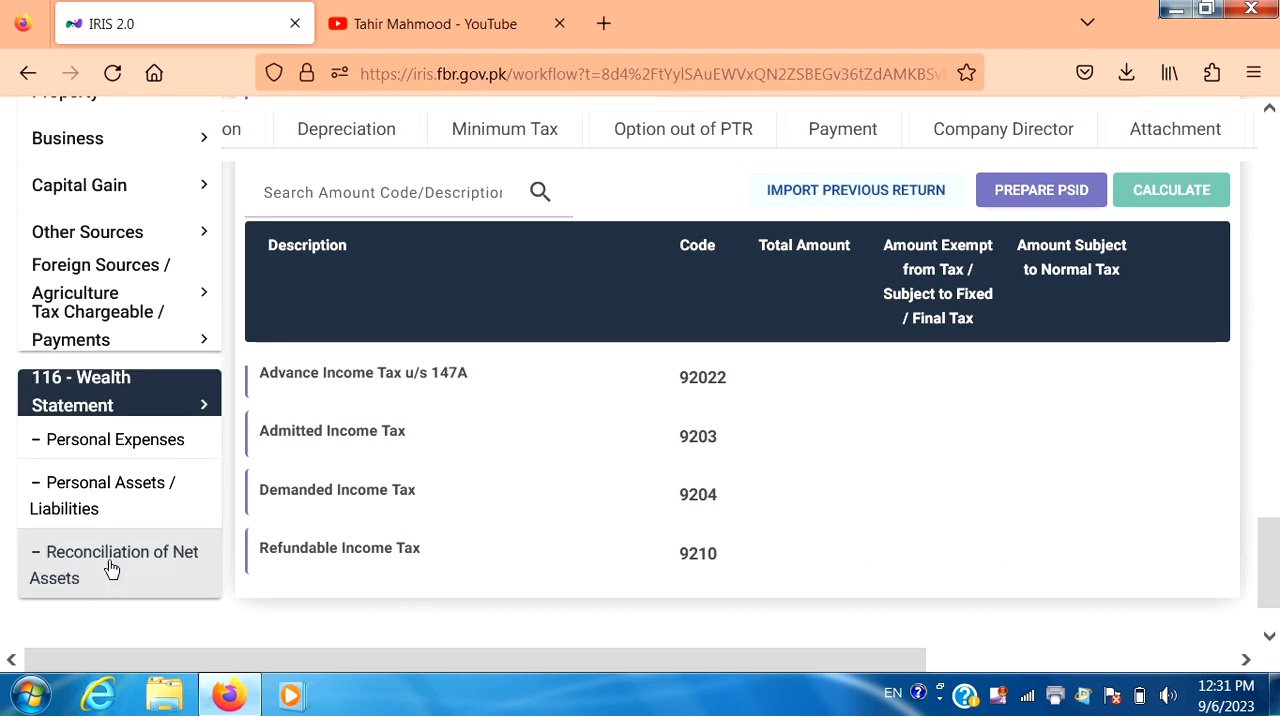
left_click(125, 437)
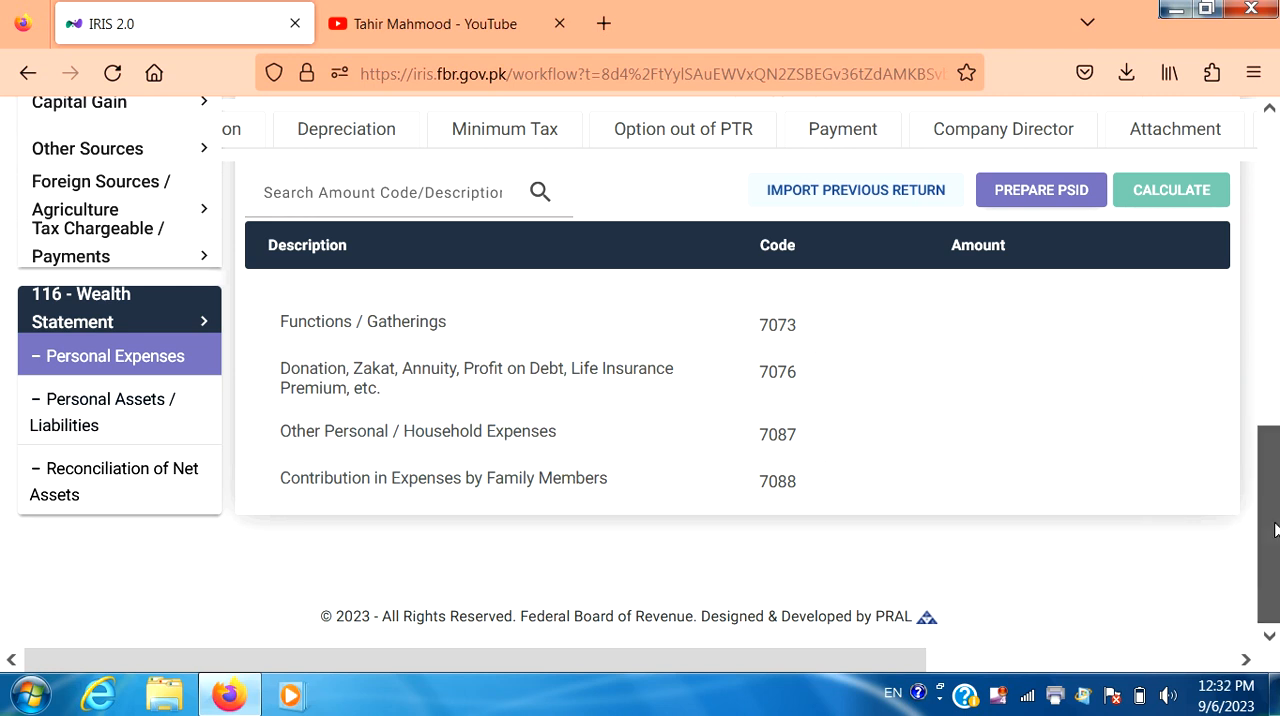
left_click_drag(1275, 520, 1275, 270)
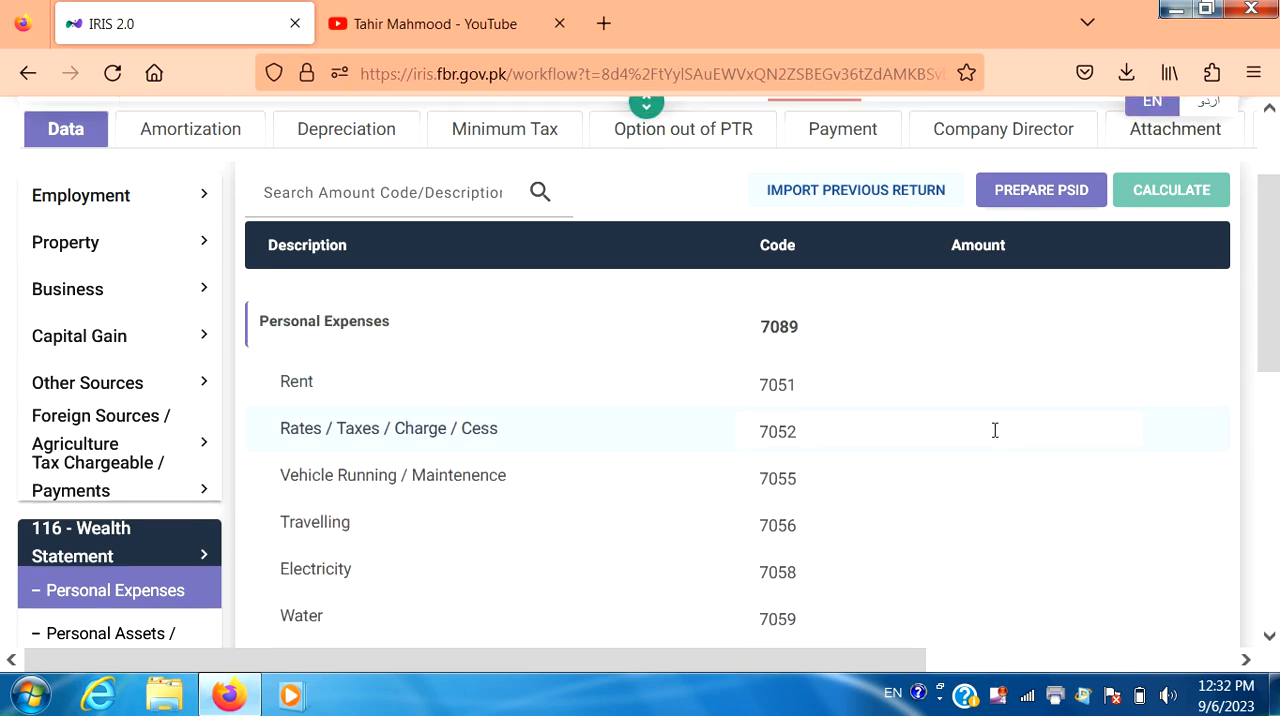
left_click(938, 430)
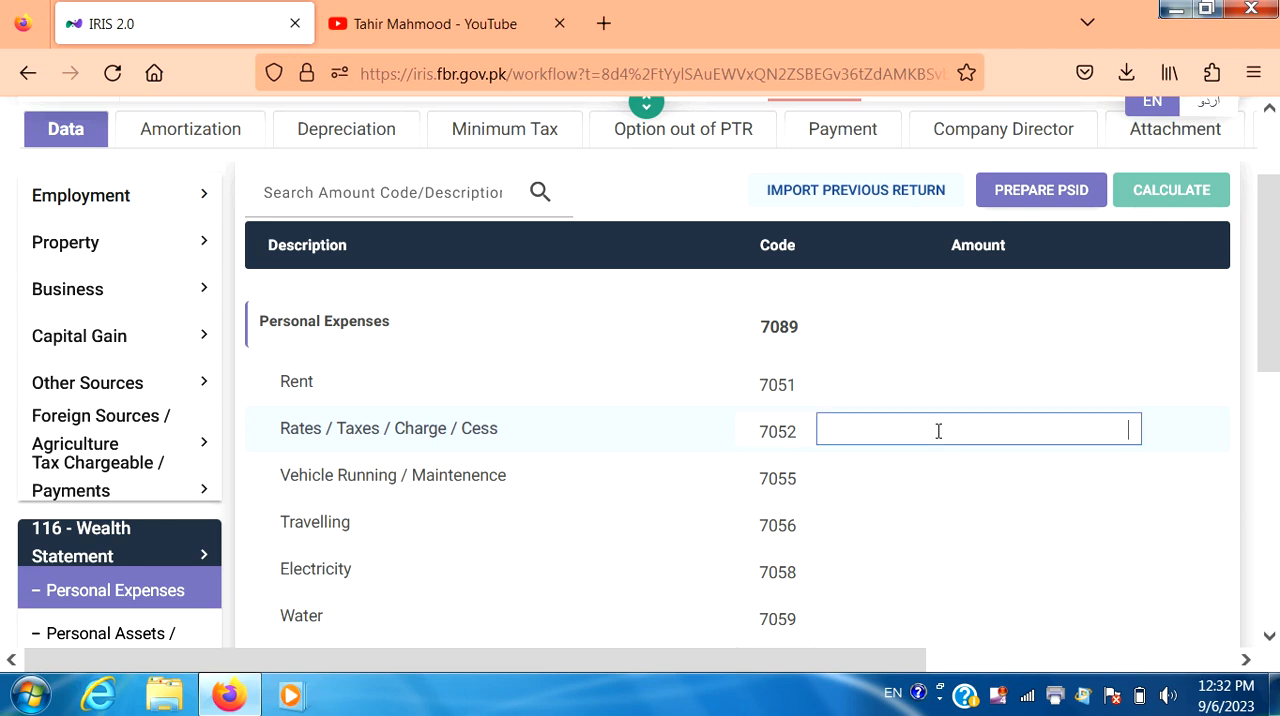
type("2")
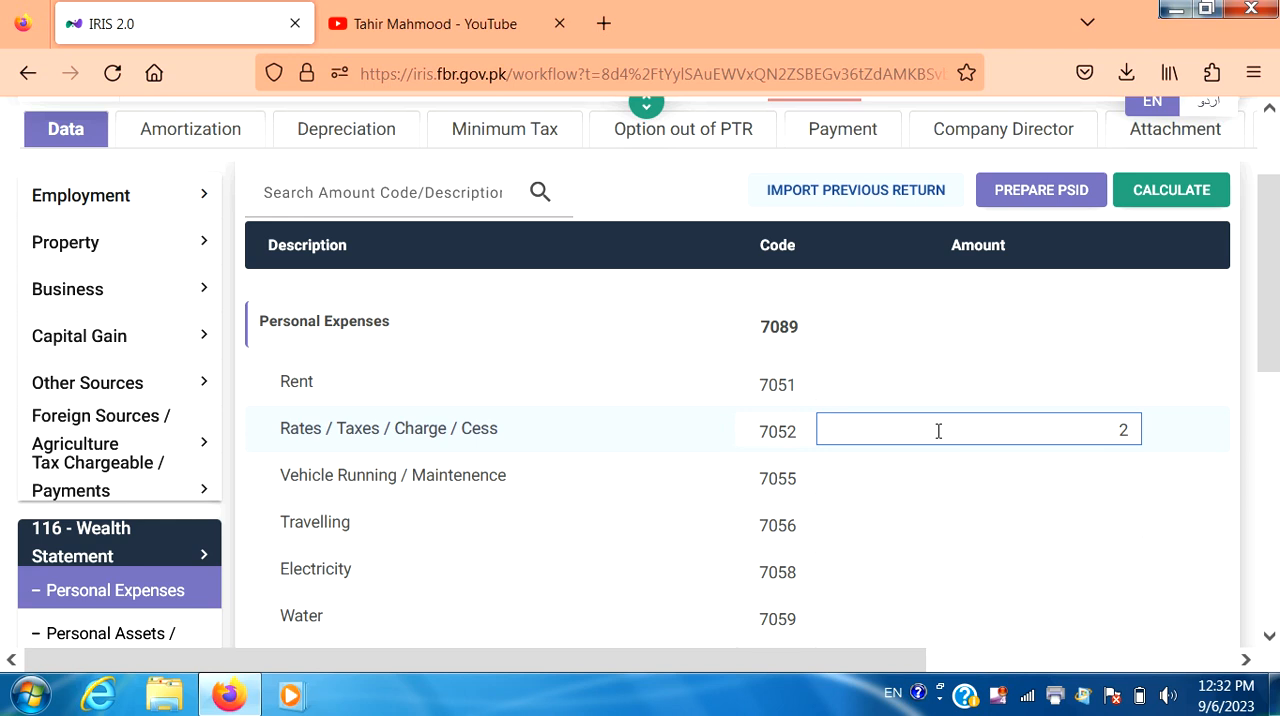
type("73,000")
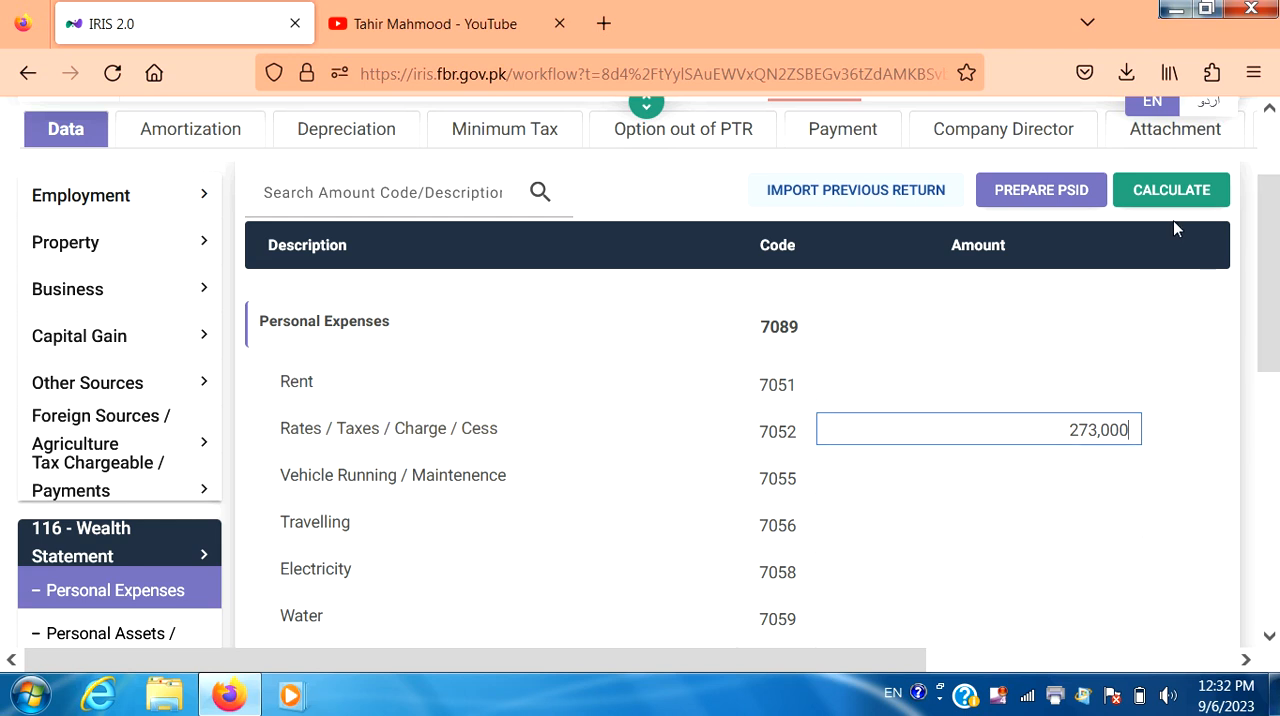
left_click(1177, 191)
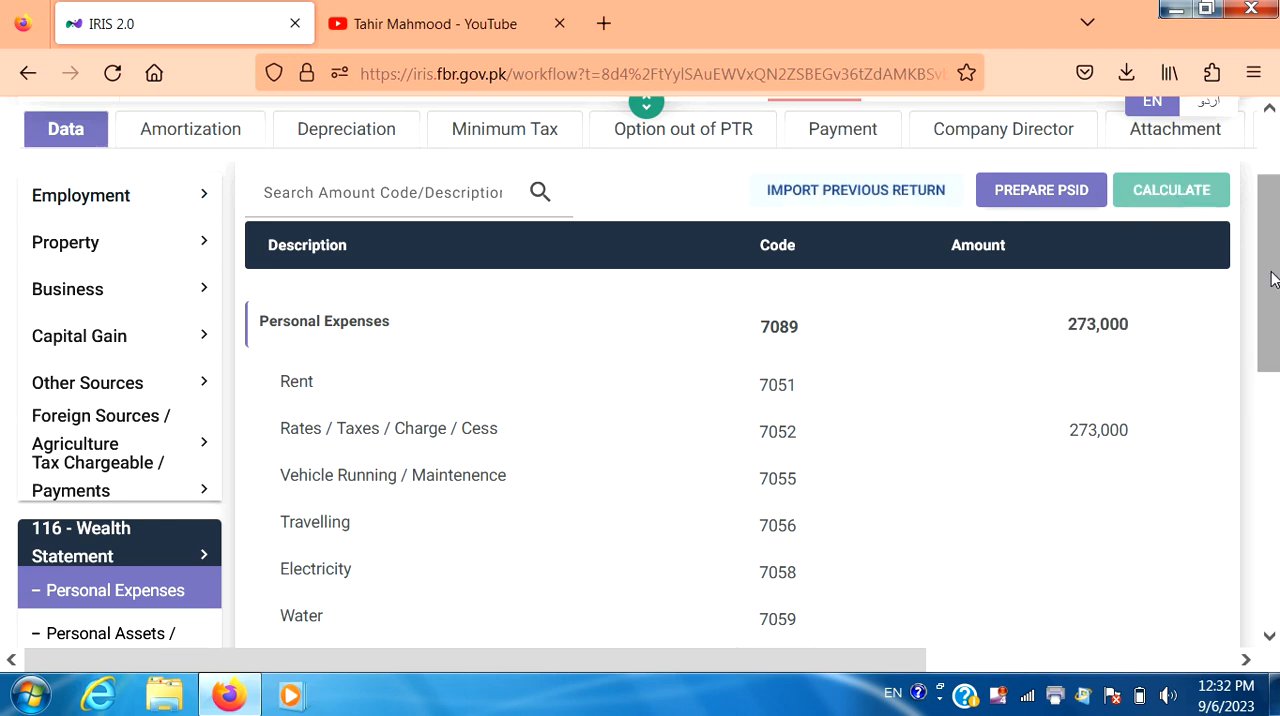
Step: In Reconciliation of Net Assets, enter 2,940,000 as income declared as per return subject to normal tax and recalculate
left_click_drag(1275, 280, 1262, 547)
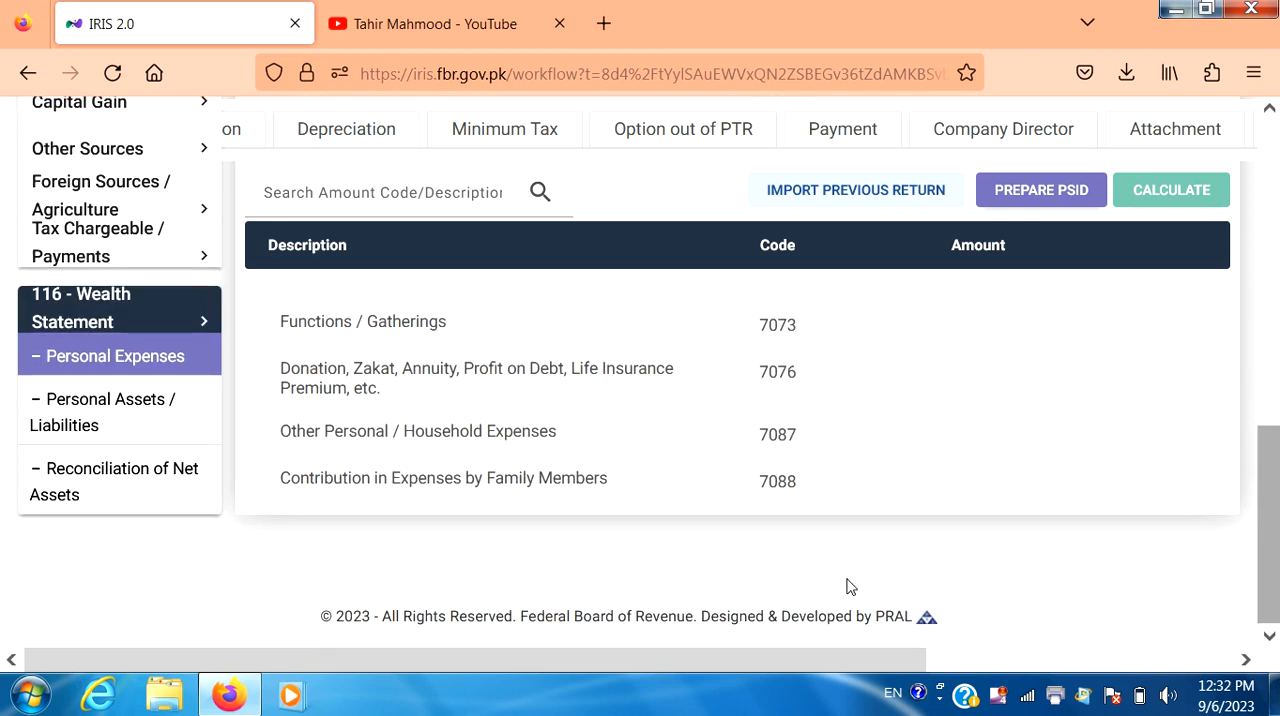
left_click(155, 484)
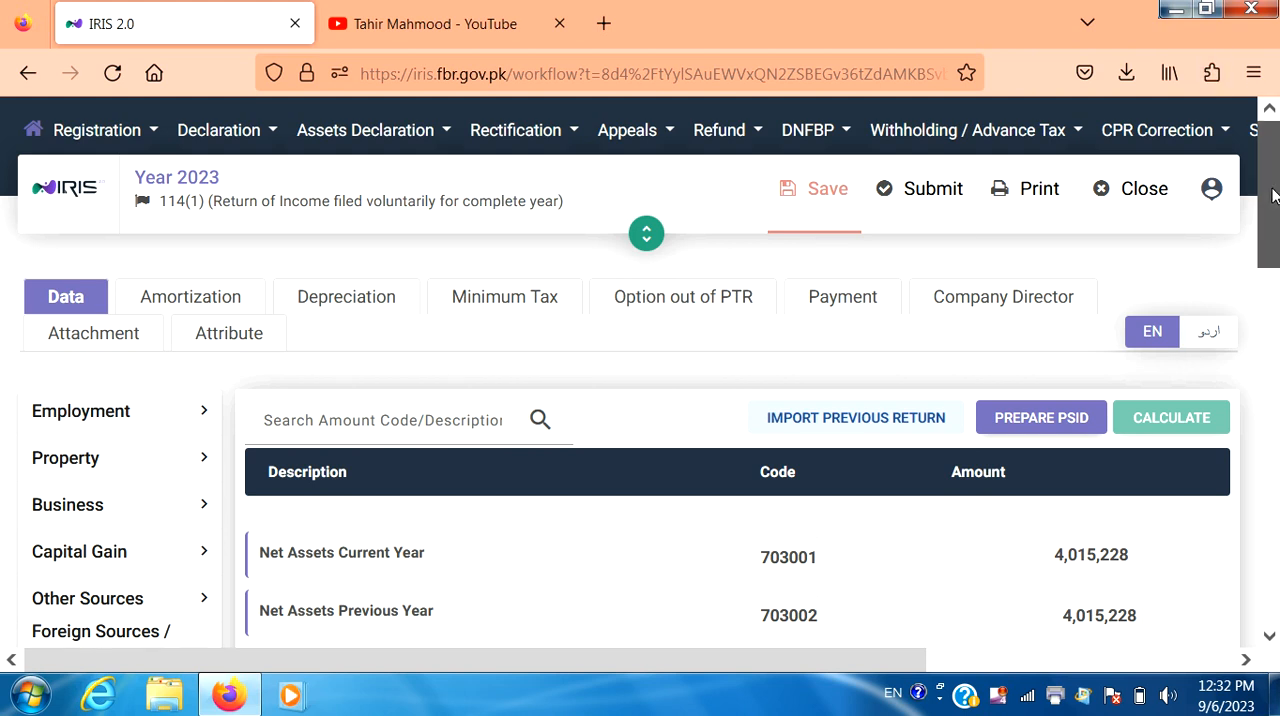
left_click_drag(1273, 195, 1273, 305)
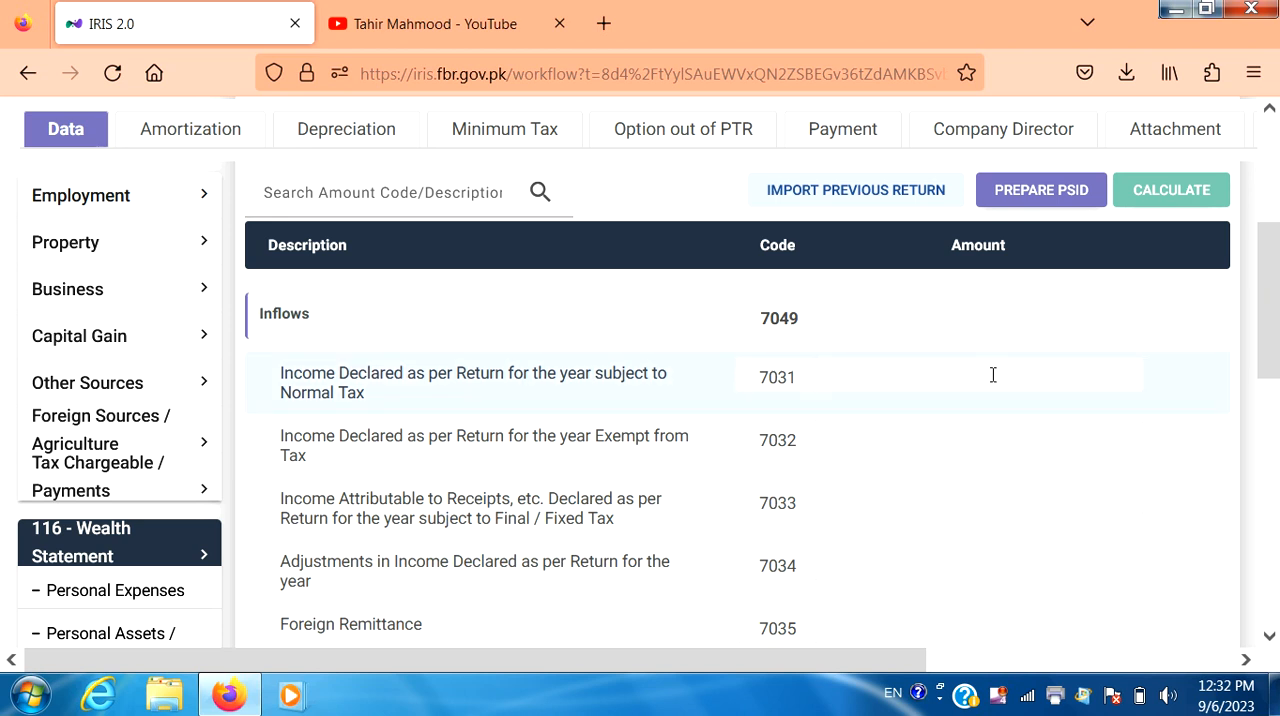
left_click(933, 372)
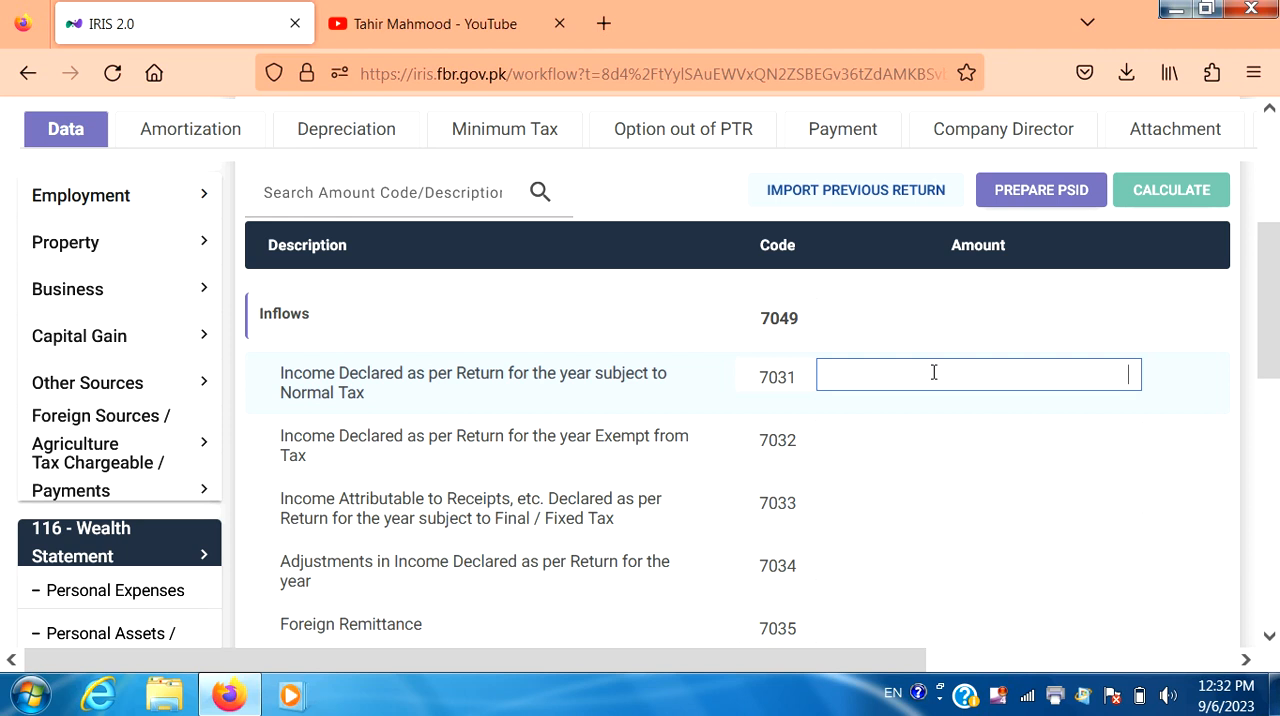
type("3")
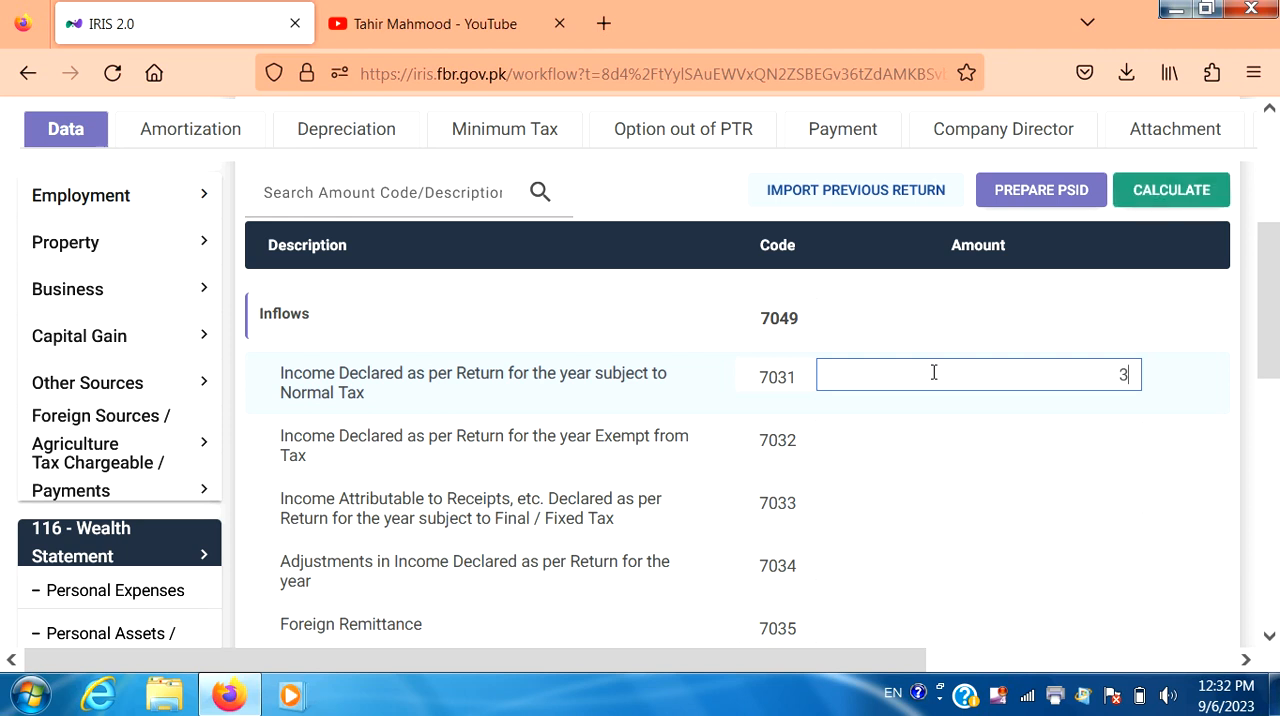
key("BackSpace")
type("2,940,000")
left_click(1176, 192)
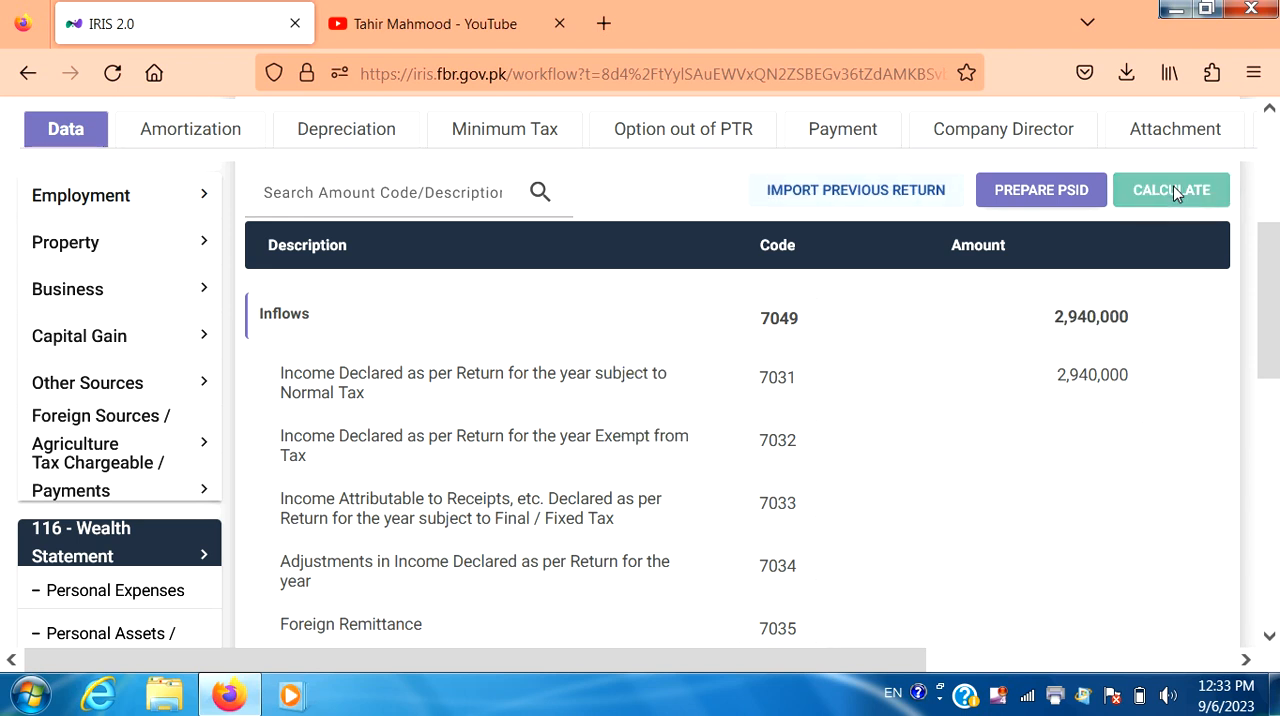
Step: Examine the net assets reconciliation and its unreconciled amount, the Personal Assets / Liabilities list, and the salary income entries
left_click_drag(1274, 348, 1262, 271)
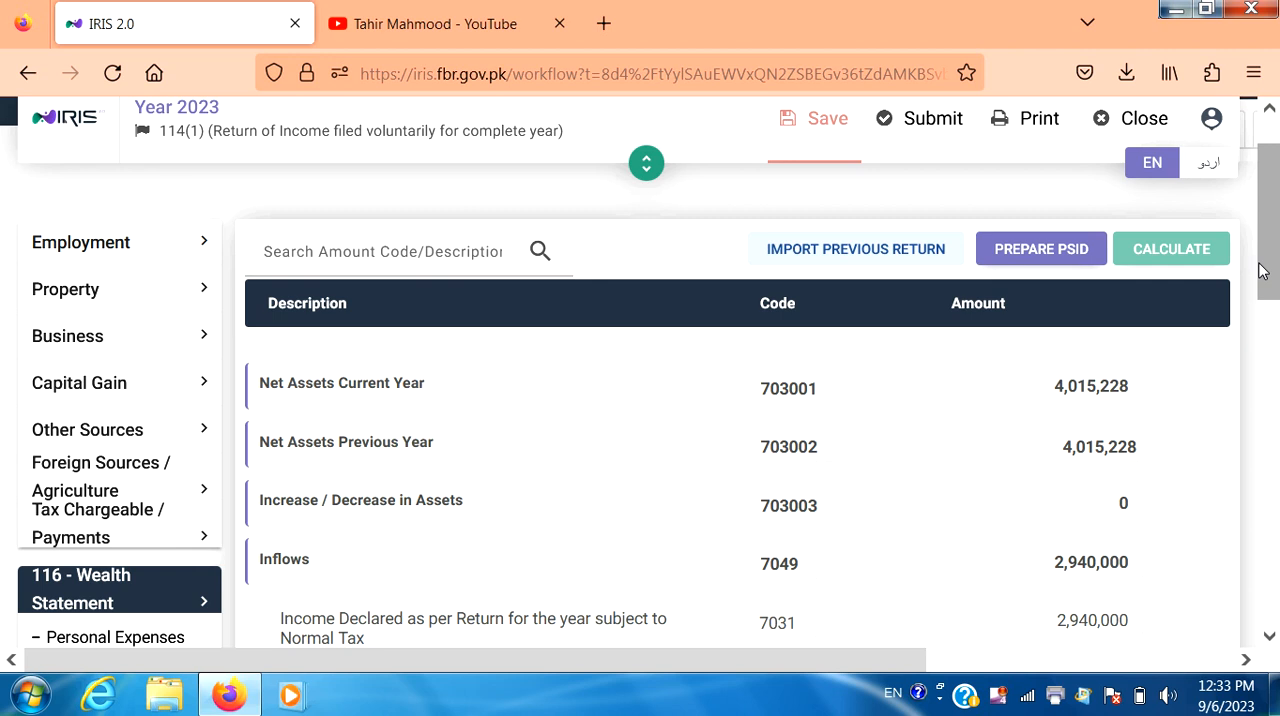
left_click_drag(1262, 271, 1259, 240)
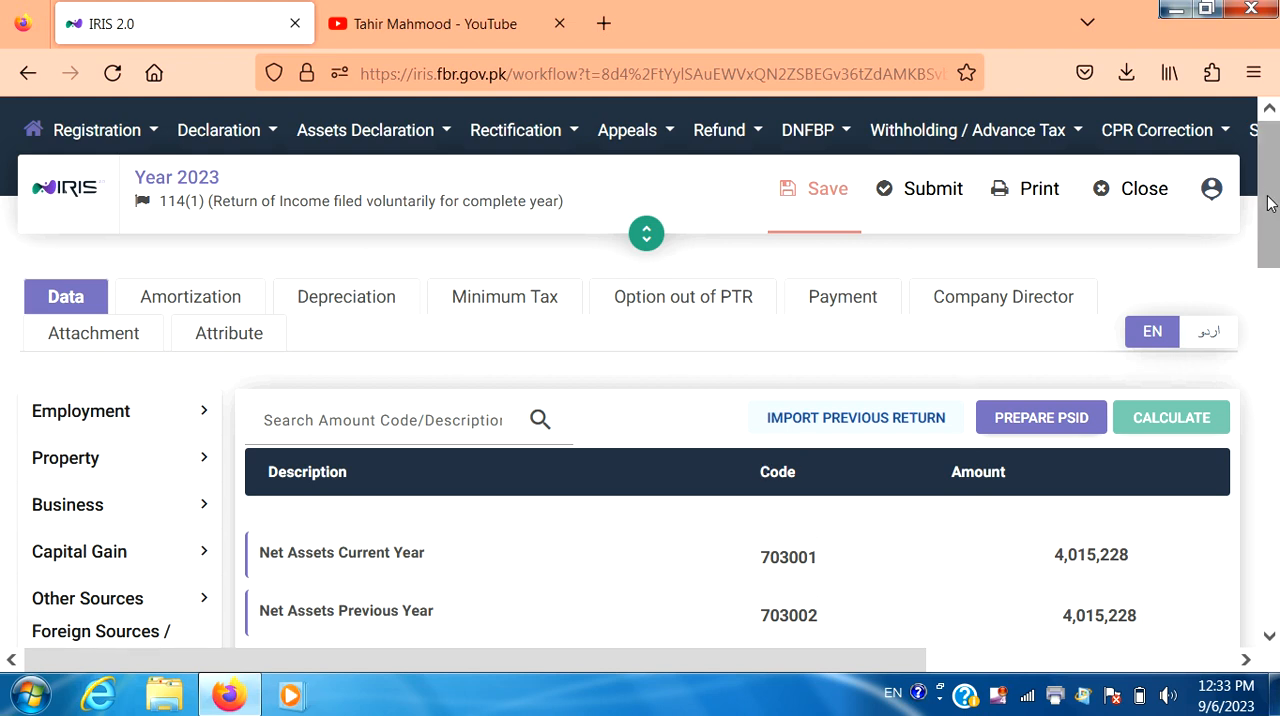
left_click_drag(1270, 203, 1258, 527)
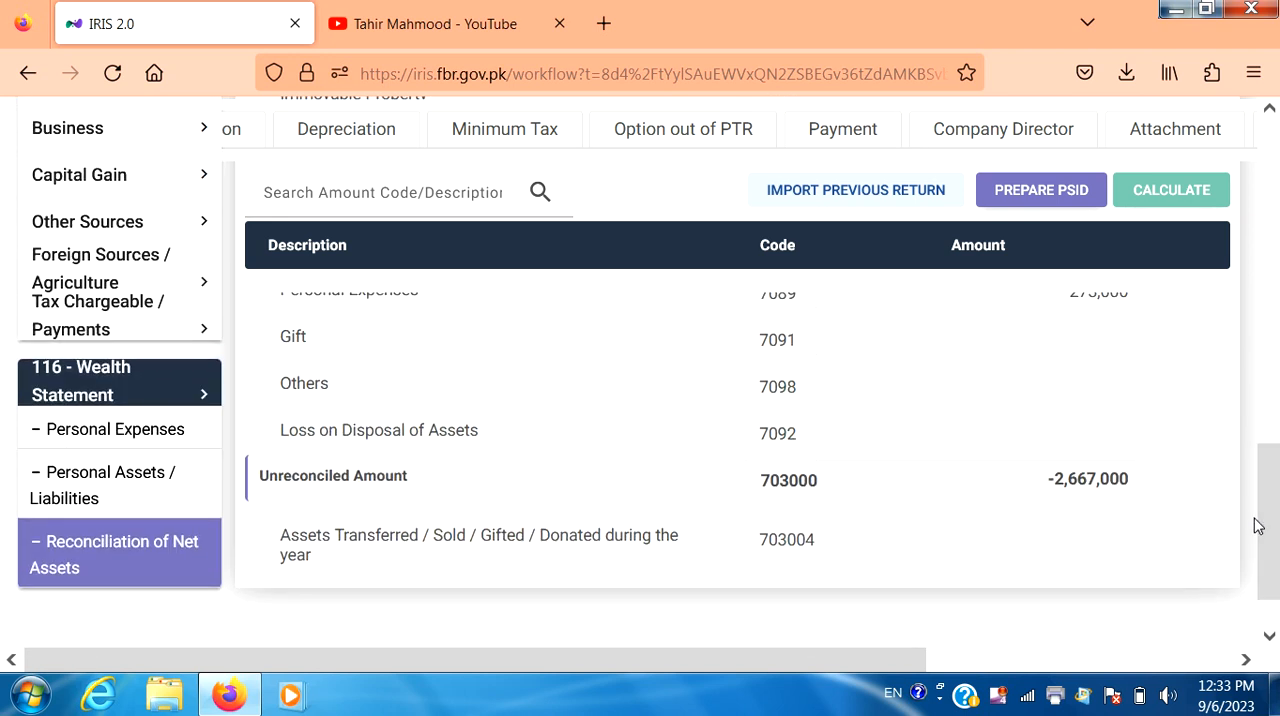
left_click(140, 481)
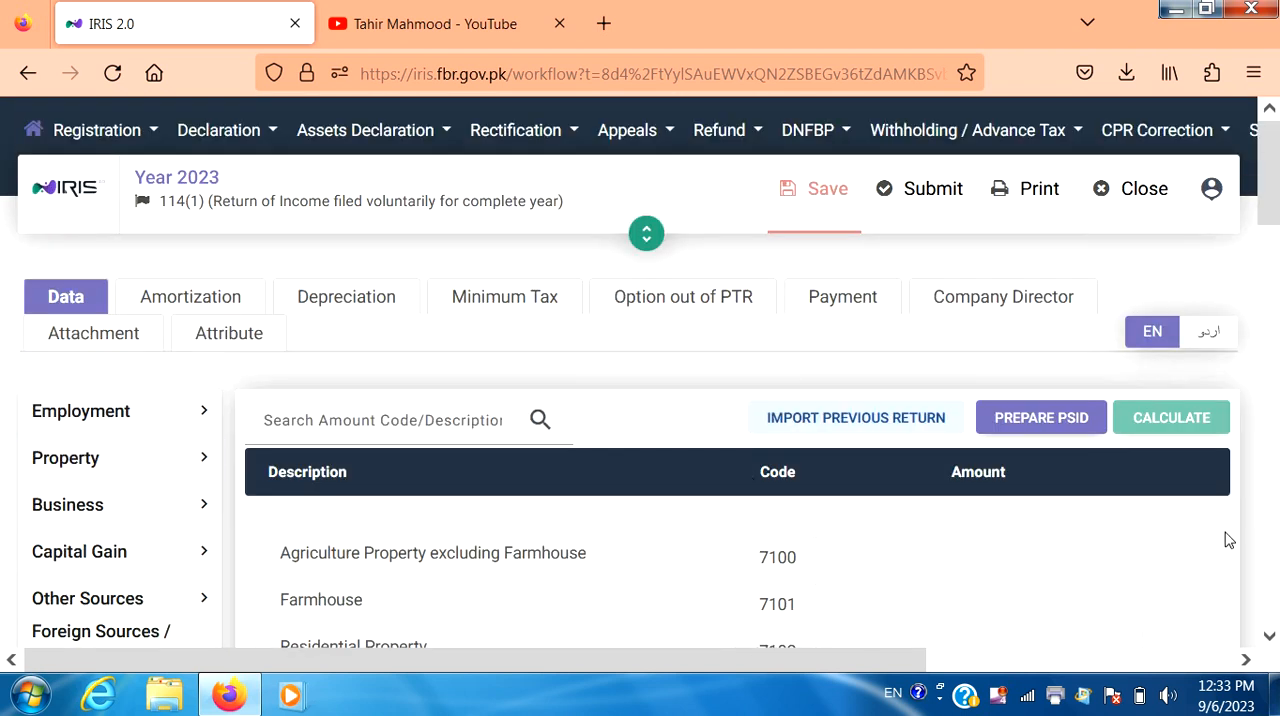
left_click(1268, 638)
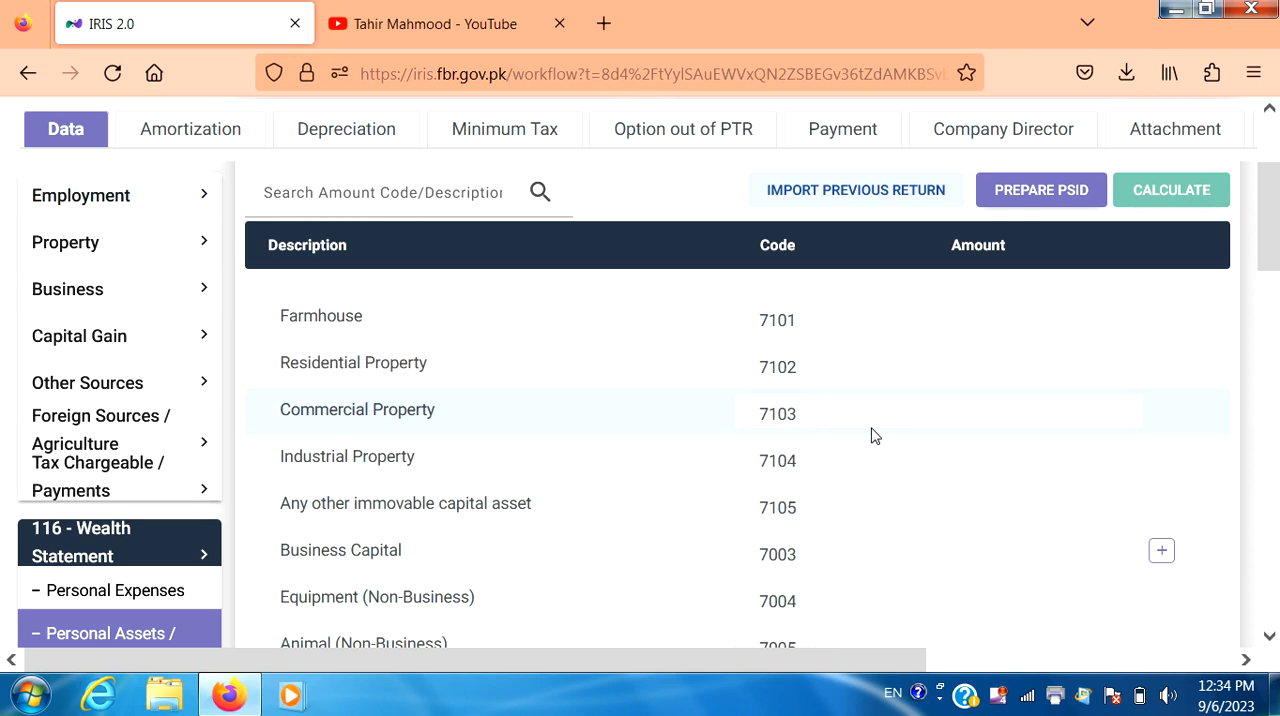
left_click(148, 204)
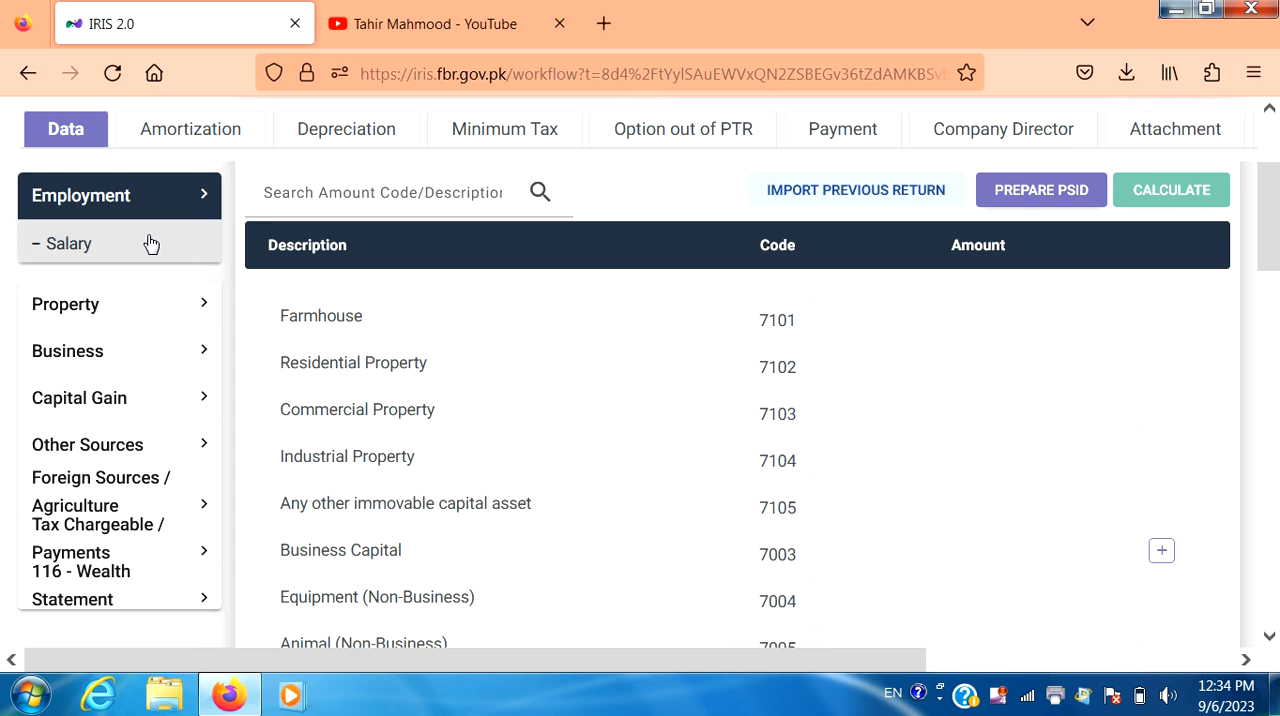
left_click(150, 244)
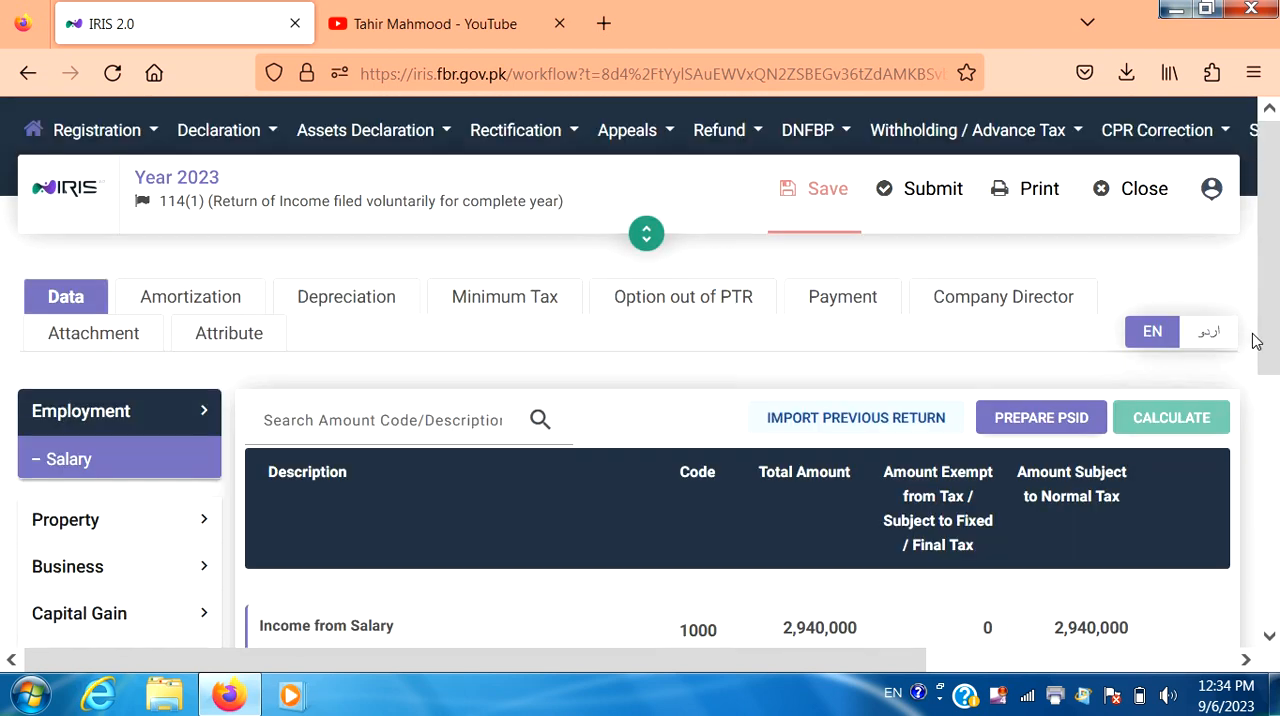
left_click_drag(1266, 317, 1267, 511)
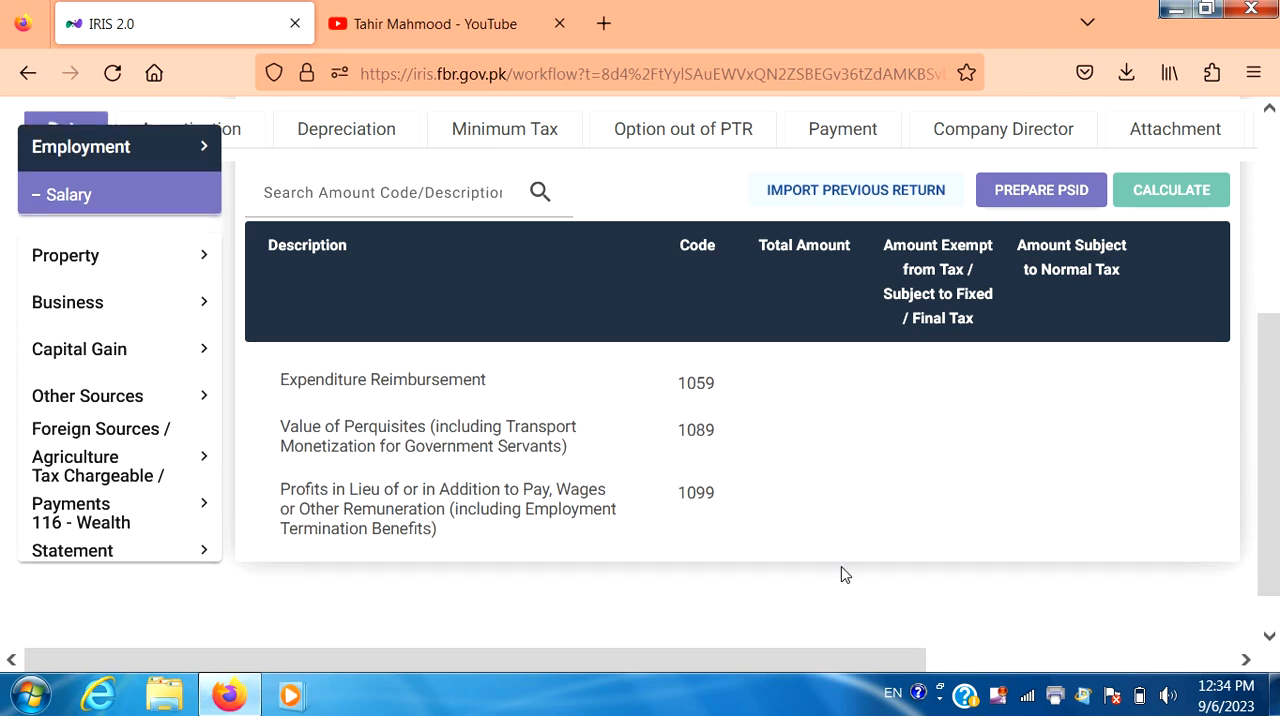
Step: Under Capital Assets, try a residential property entry exempted u/s 7E as "One capital asset self-owned by the taxpayer" and close it unsubmitted
left_click(115, 500)
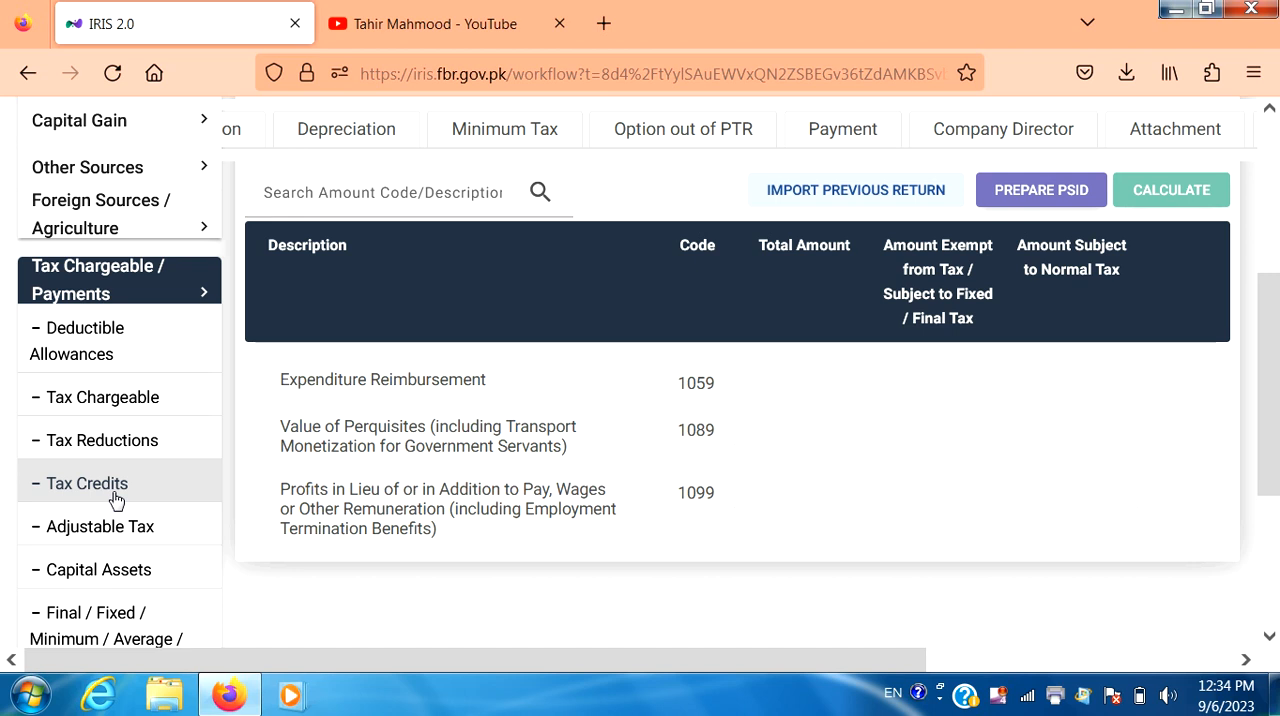
left_click(128, 566)
scroll(128, 566, "up", 5)
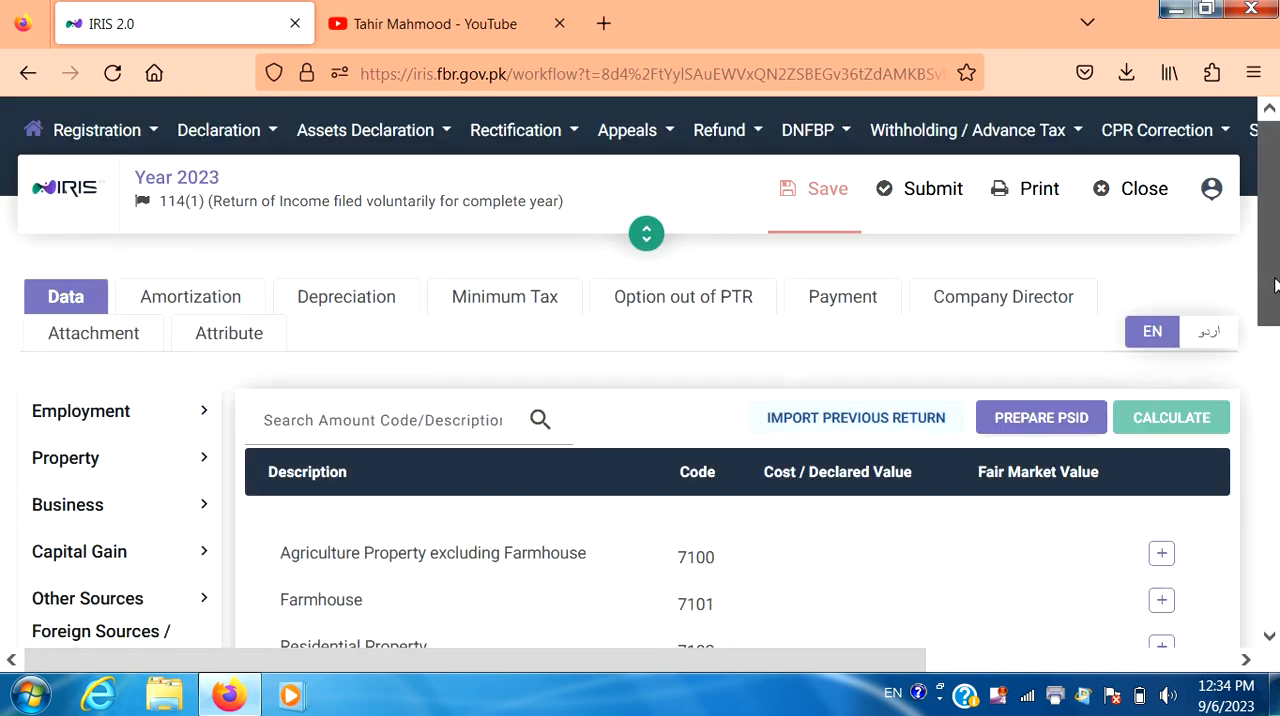
left_click_drag(1272, 273, 1276, 331)
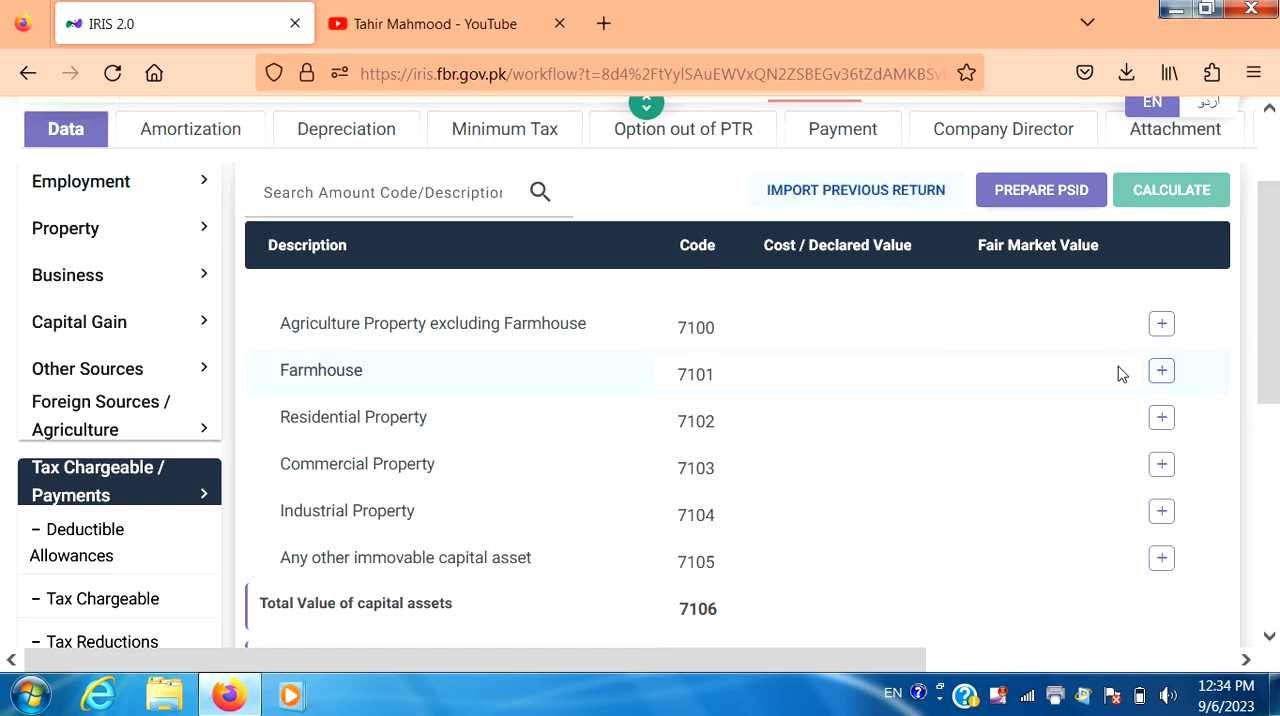
left_click(1162, 418)
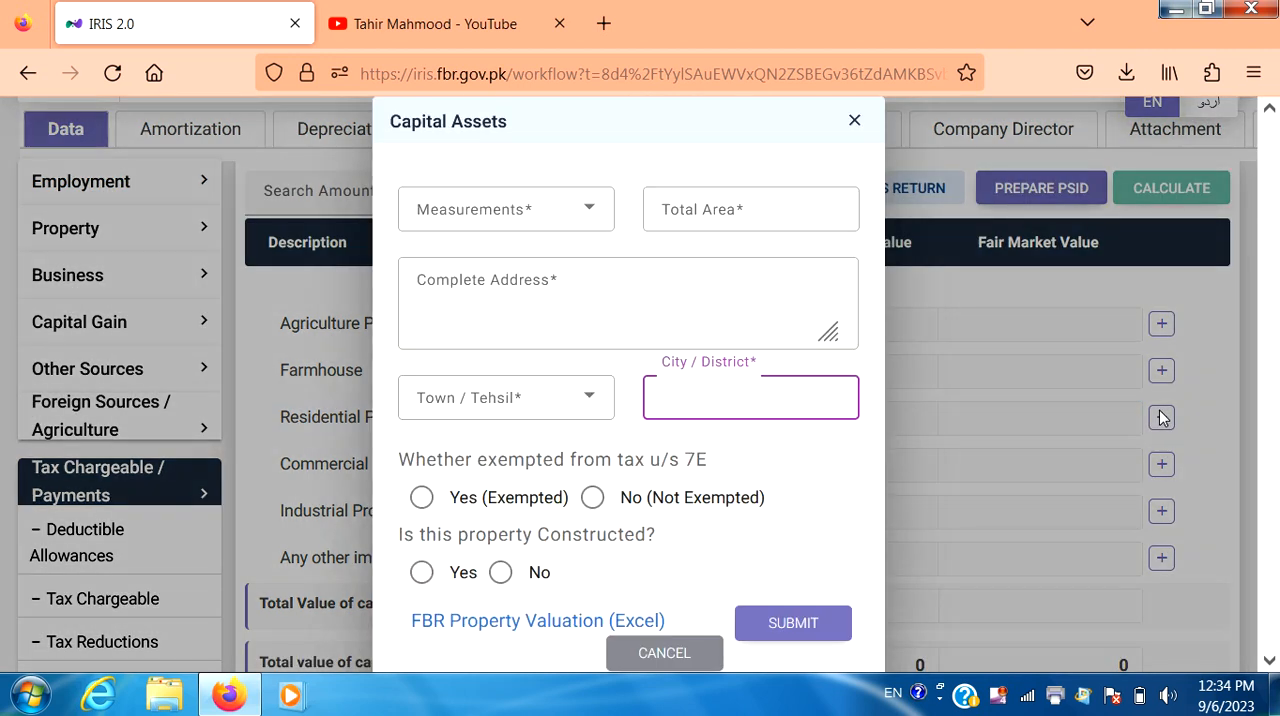
left_click(421, 498)
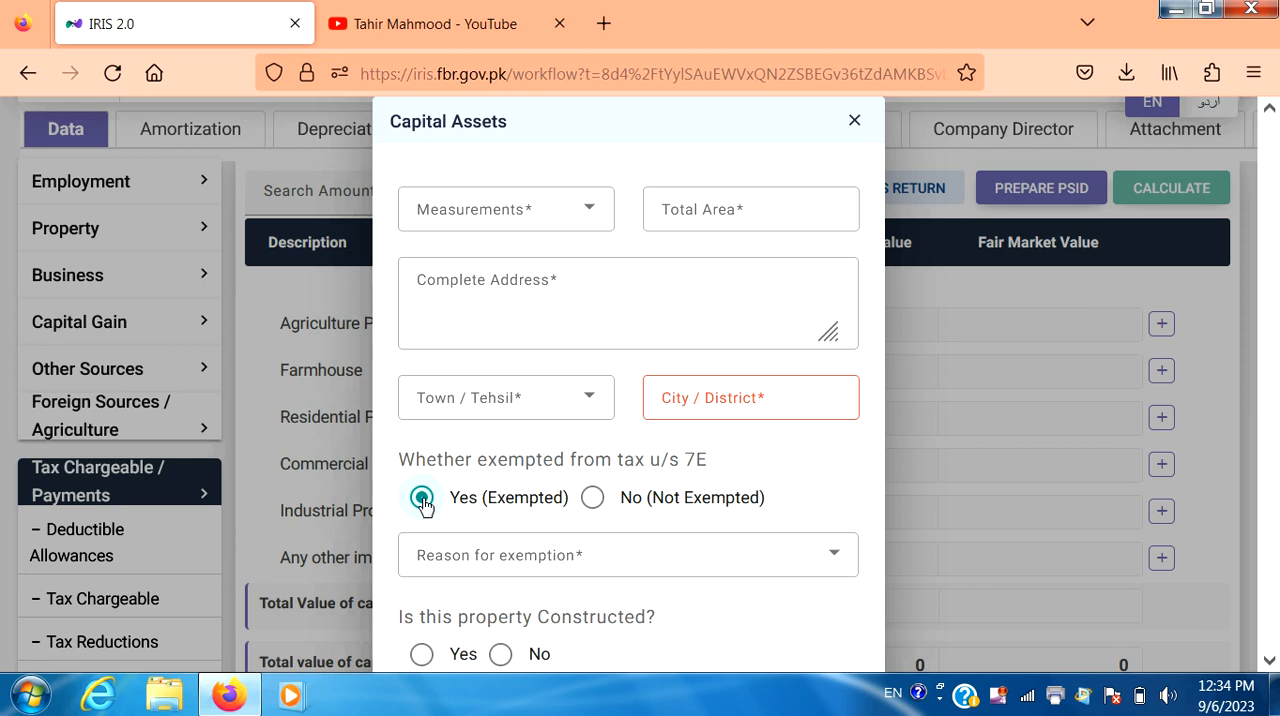
left_click(832, 563)
left_click(832, 563)
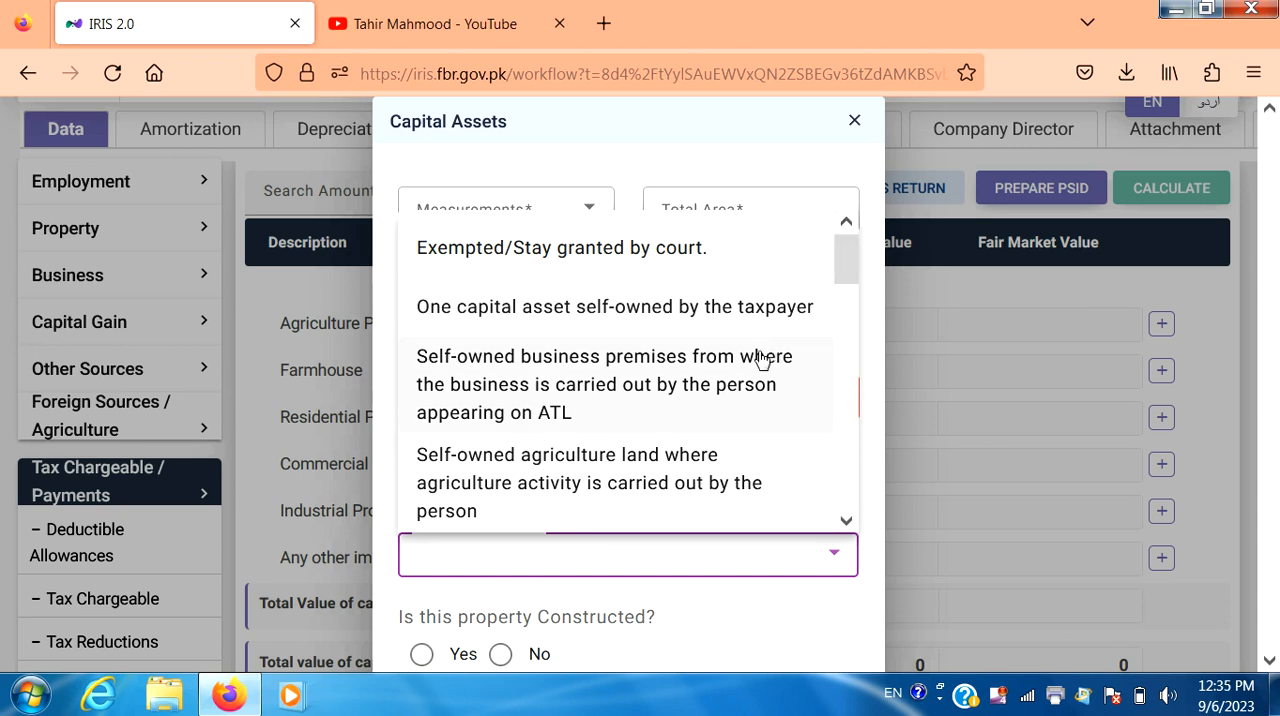
left_click(676, 318)
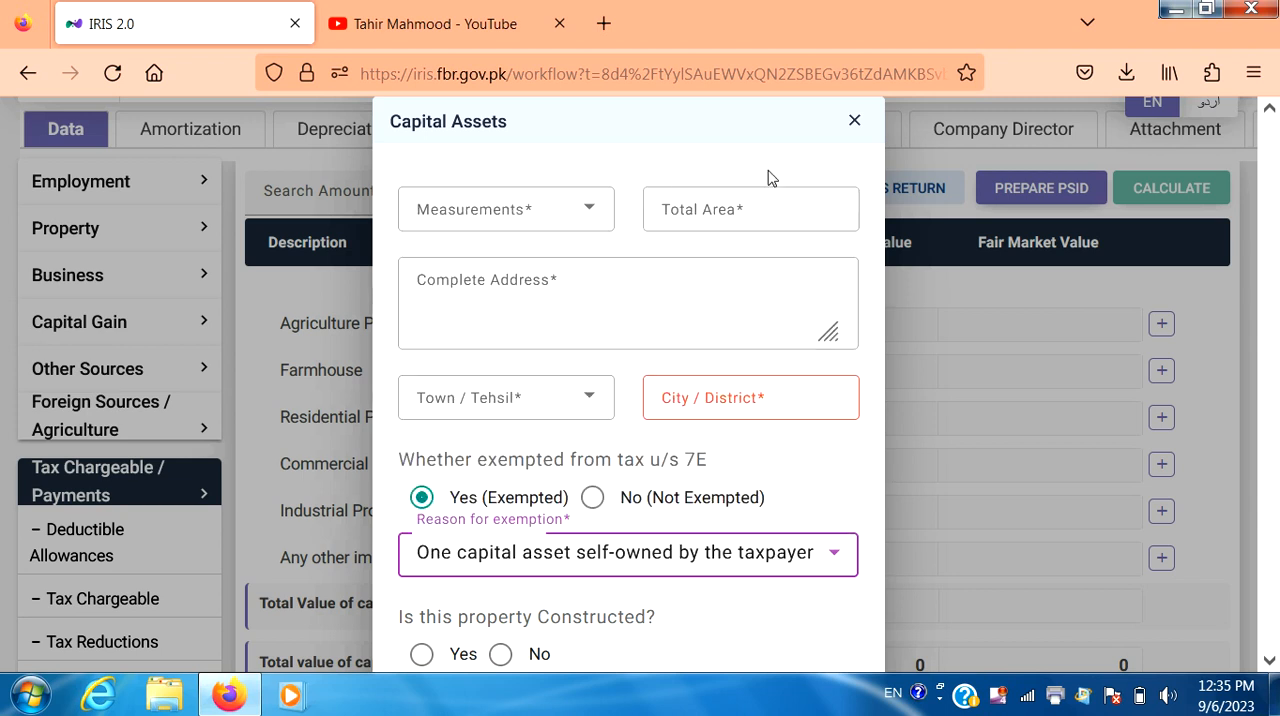
left_click(855, 122)
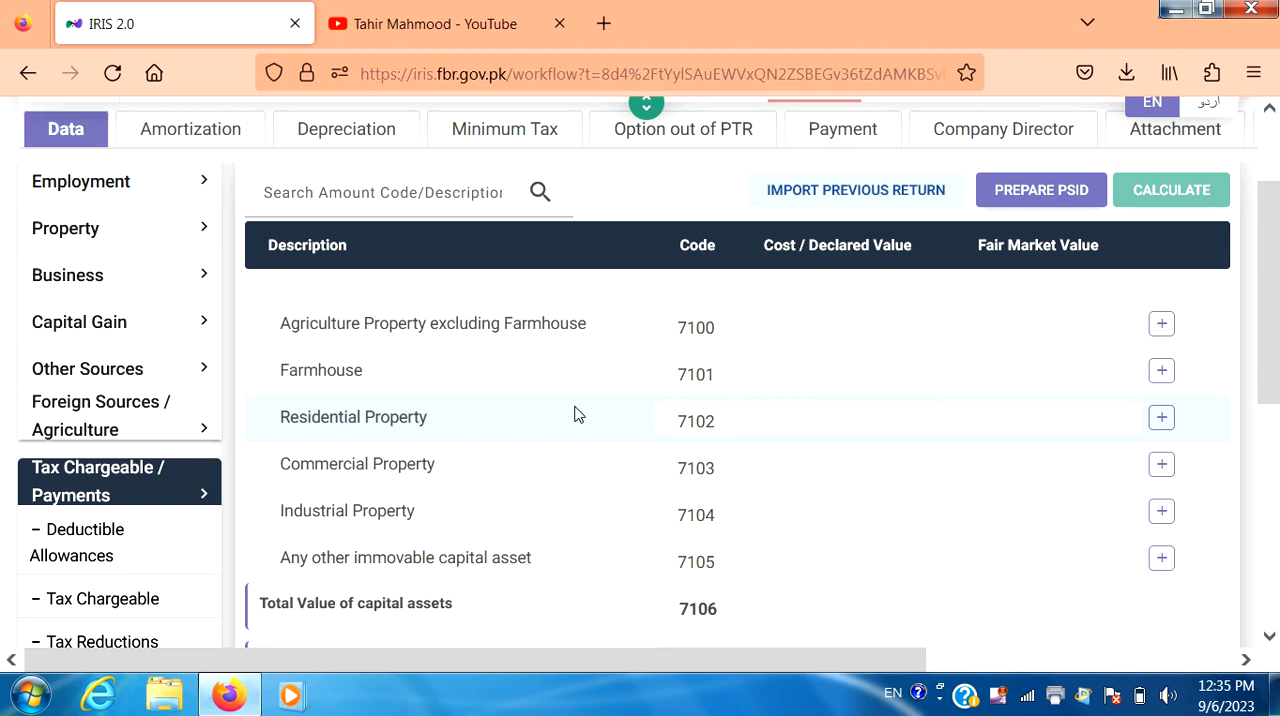
Step: Switch to YouTube to view the open channel's home page
left_click(460, 8)
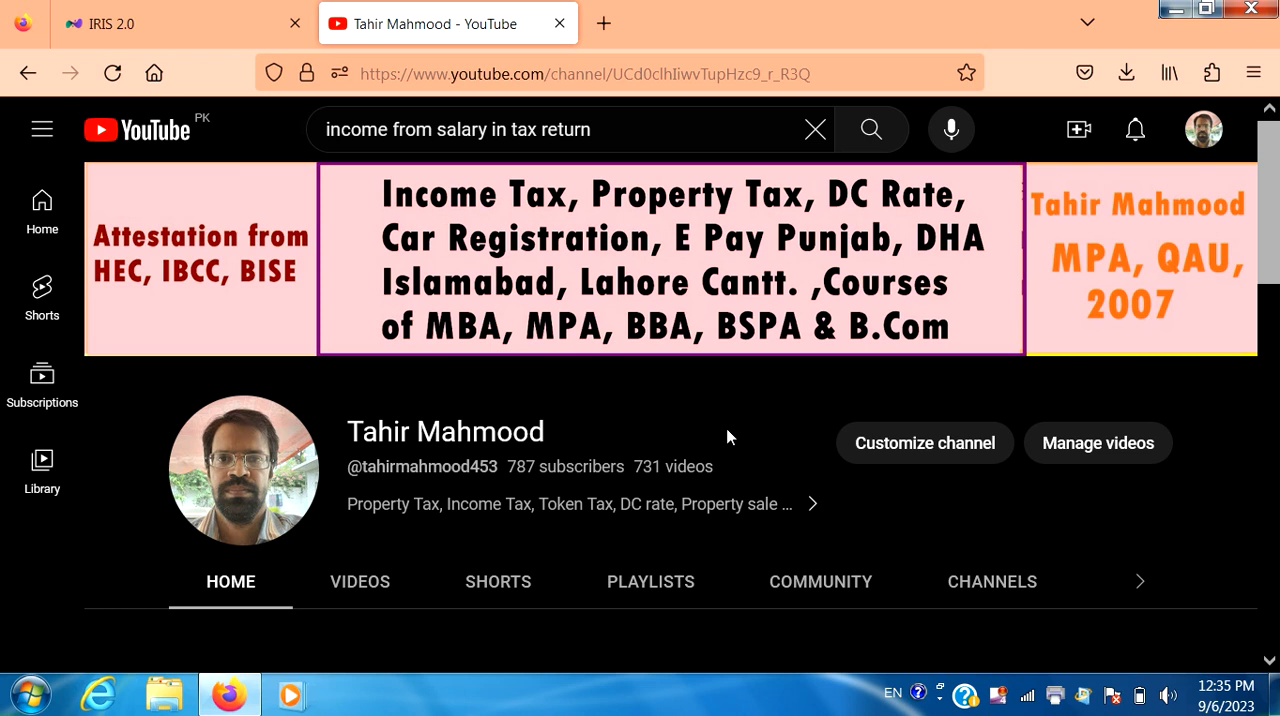